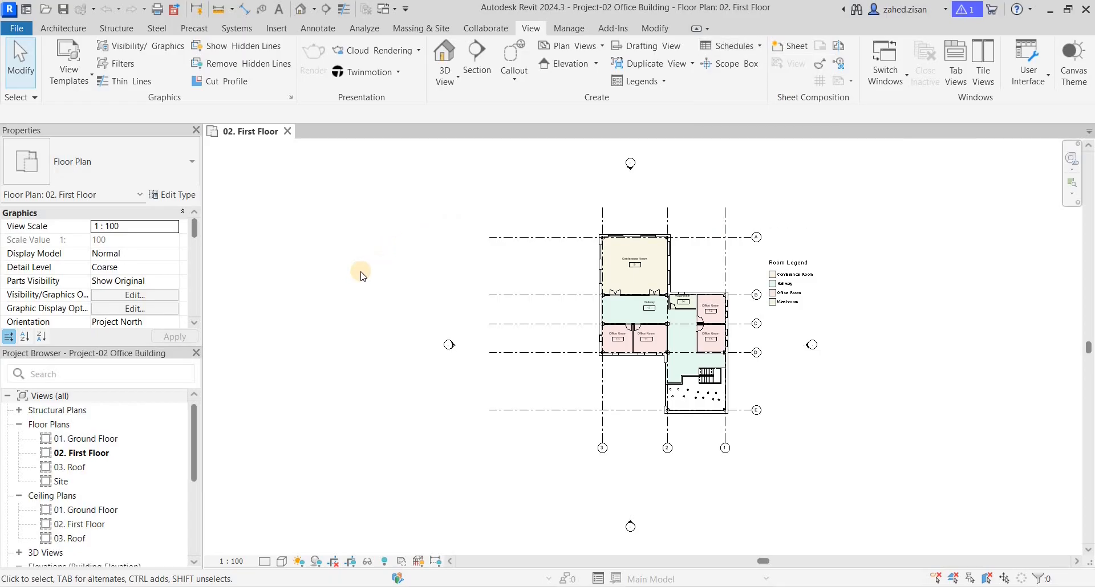
scroll(105, 444, down, 3)
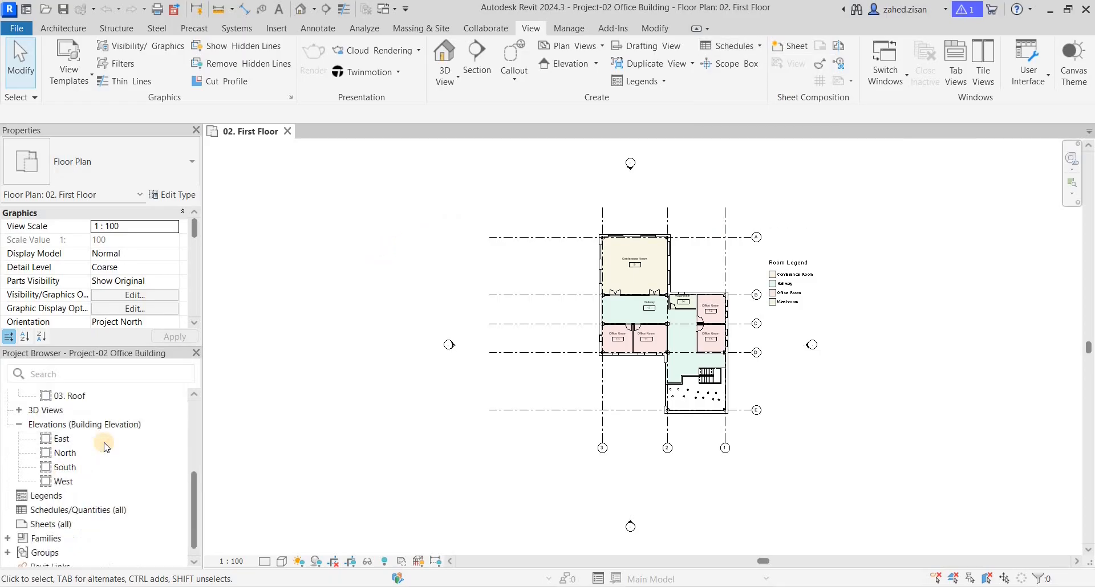
click(66, 506)
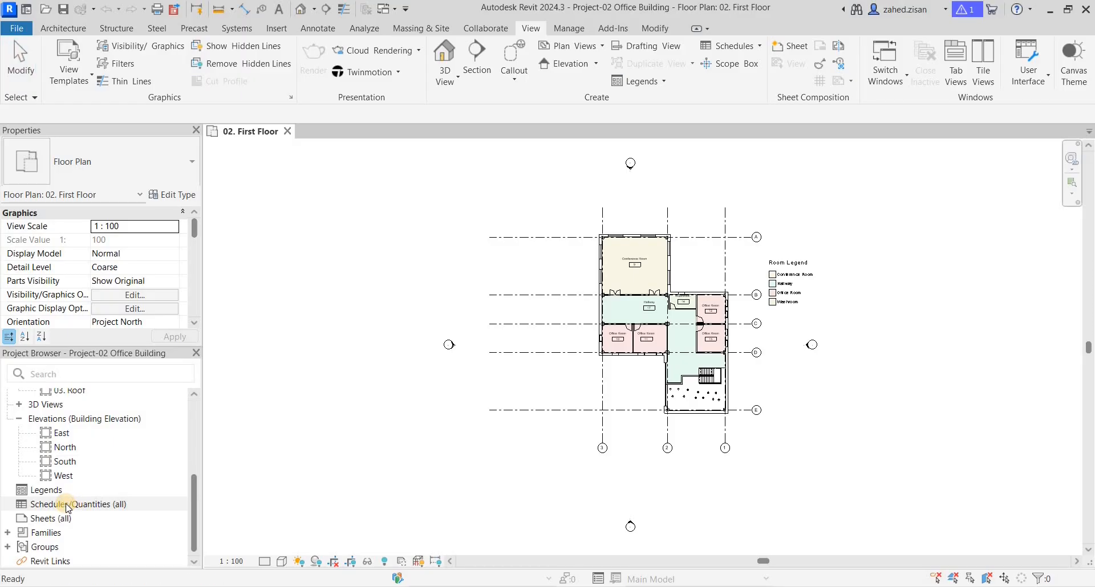
right_click(68, 506)
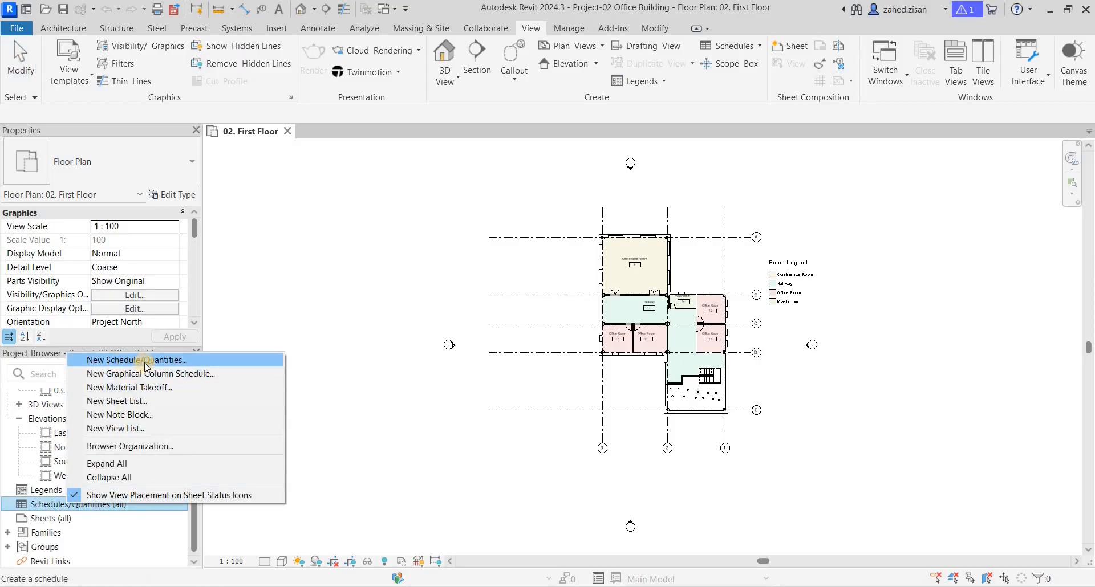
click(755, 47)
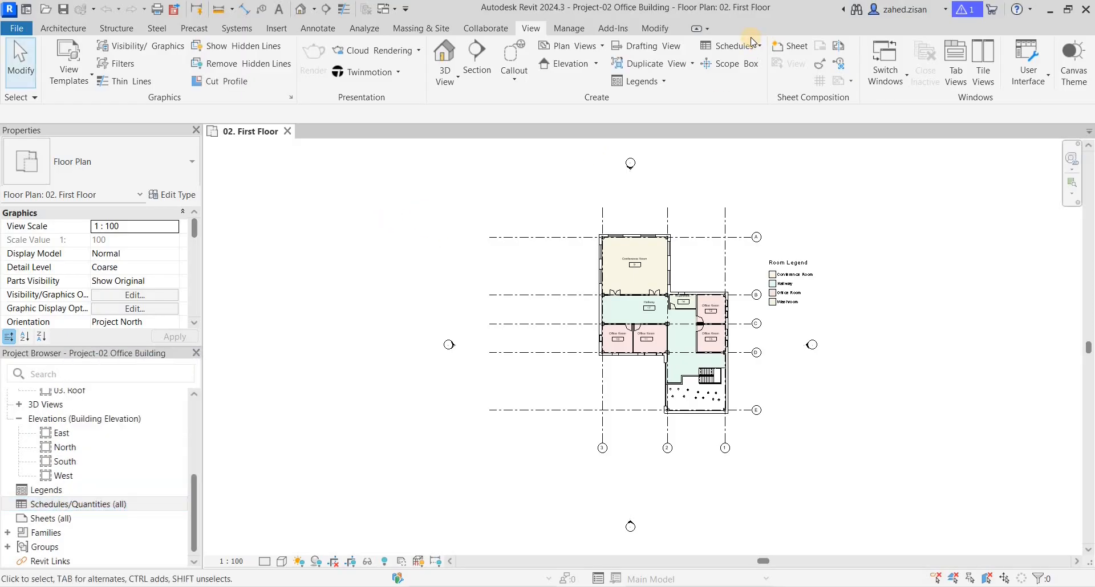
Step: Start a new Schedule/Quantities and check which disciplines its category filter list offers
click(738, 45)
click(736, 61)
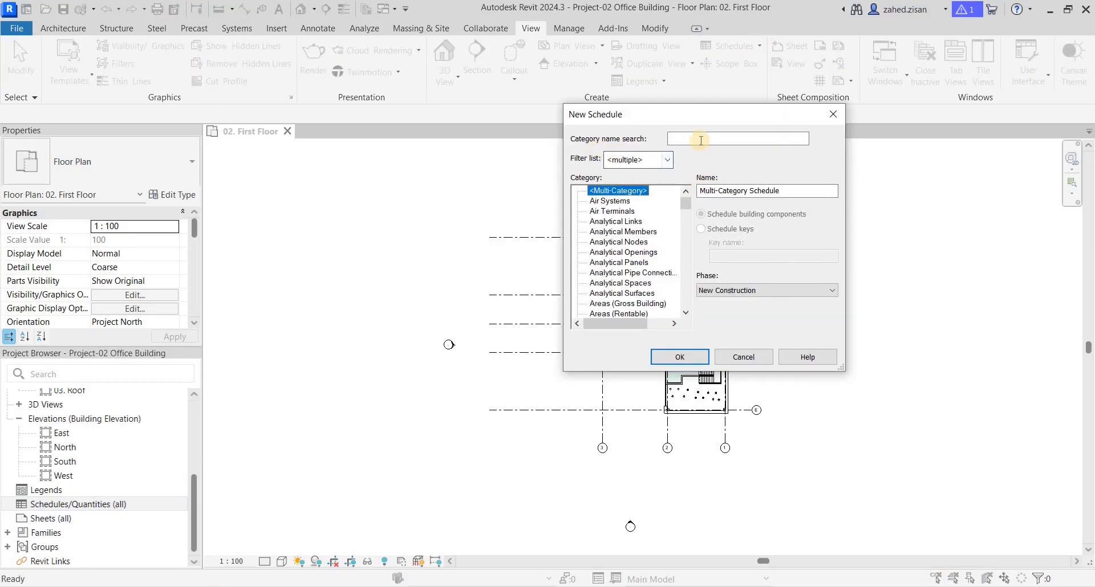
click(669, 160)
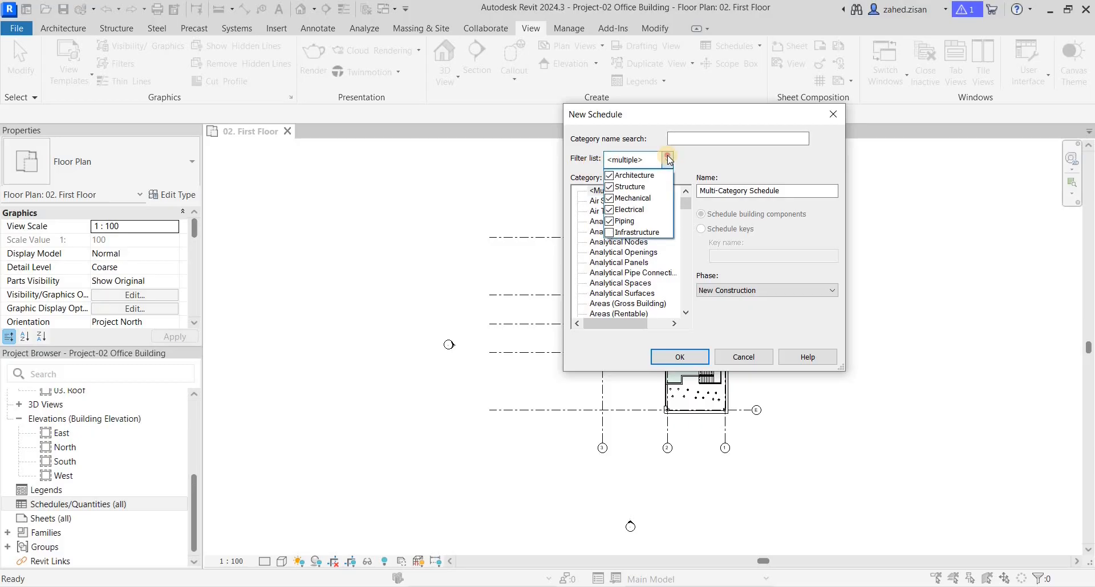
click(669, 159)
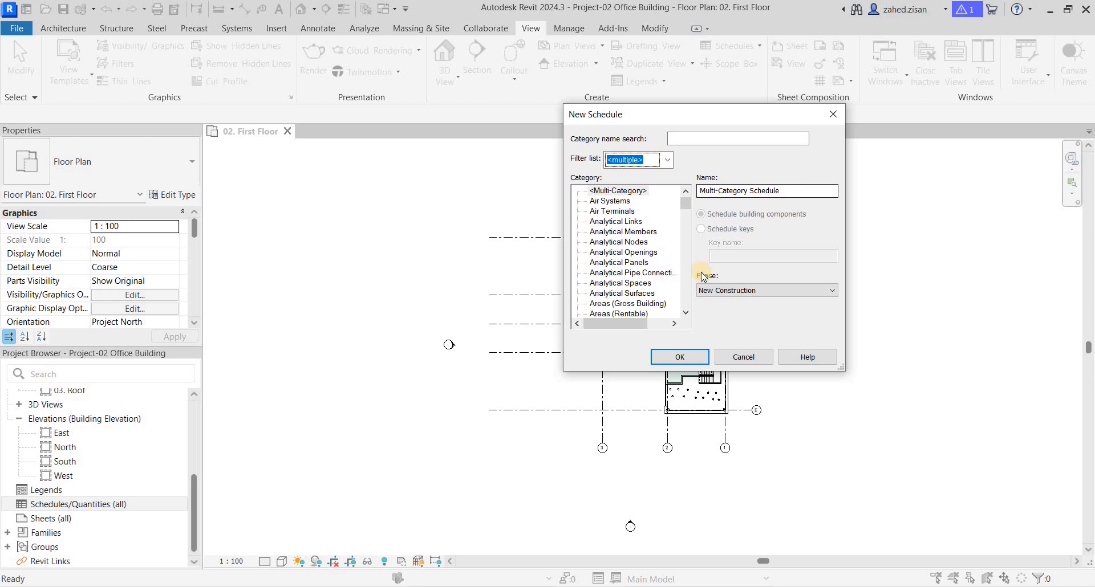
click(722, 291)
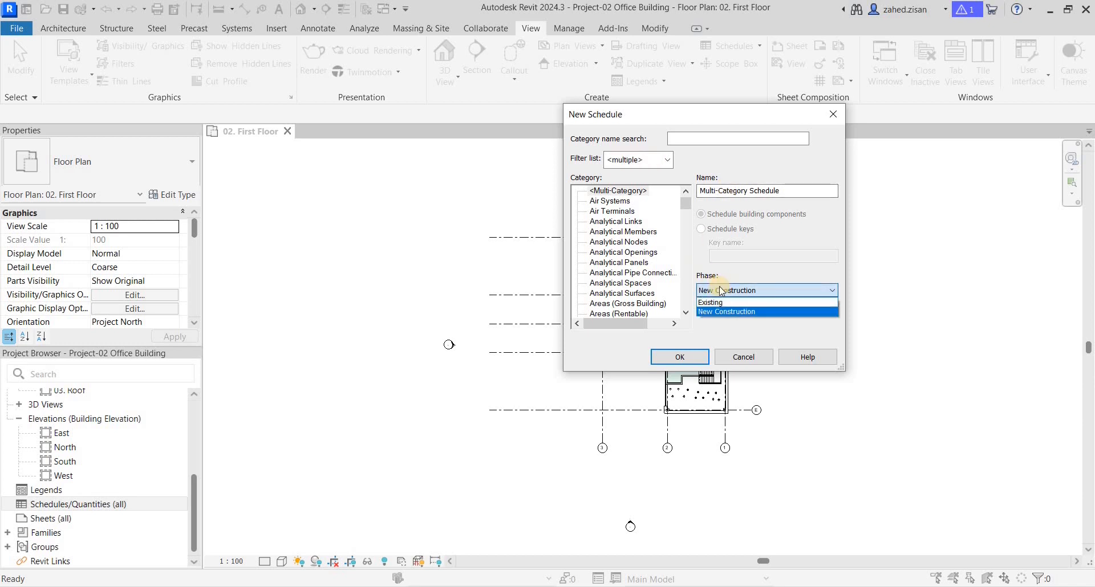
click(721, 302)
click(722, 292)
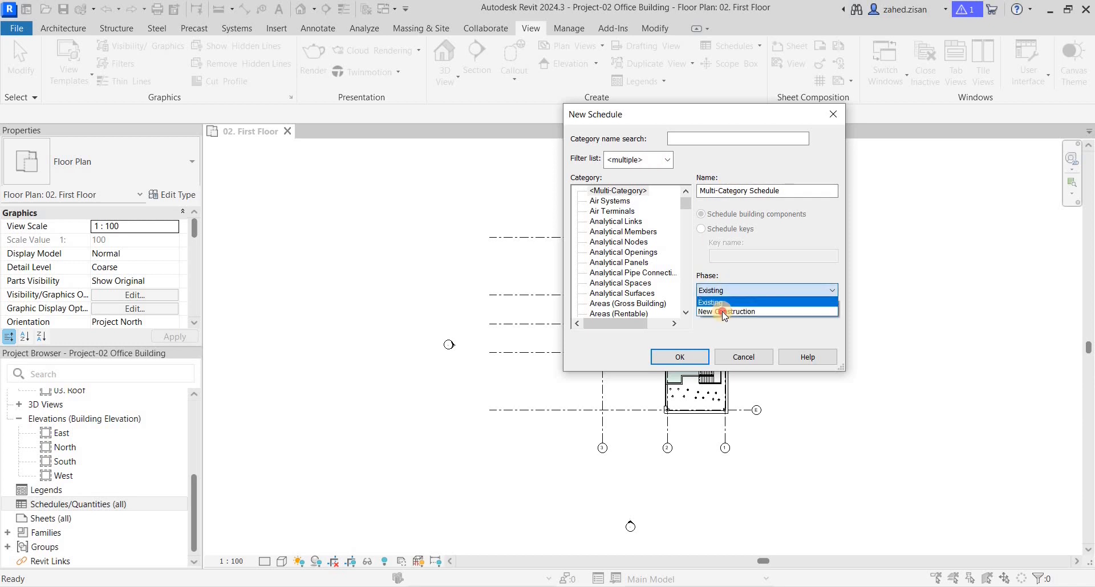
click(722, 311)
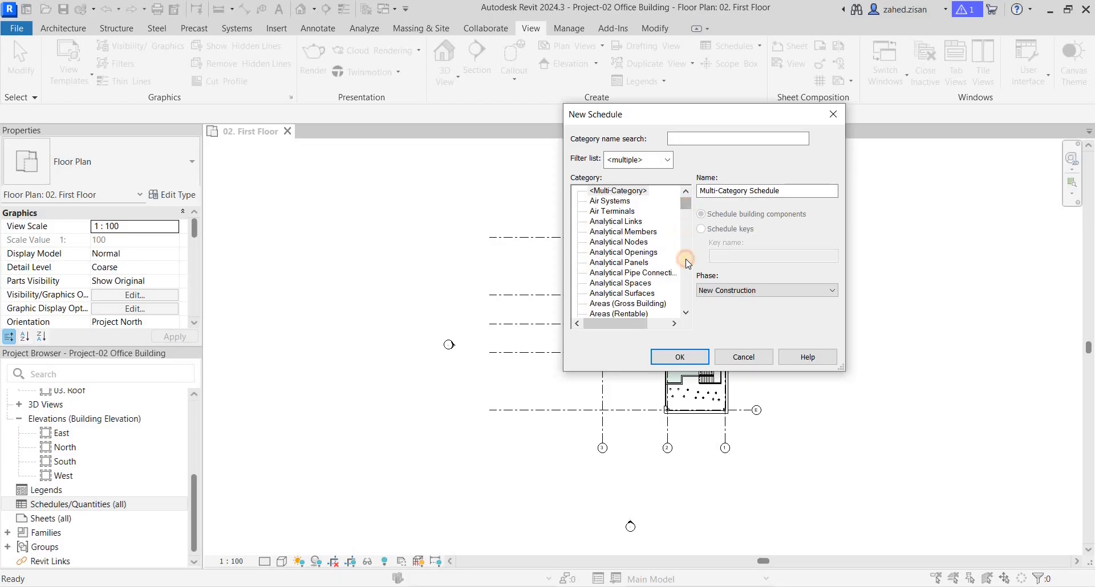
Step: Create the schedule for the Walls category as a schedule of building components
click(687, 311)
drag(688, 308, 687, 309)
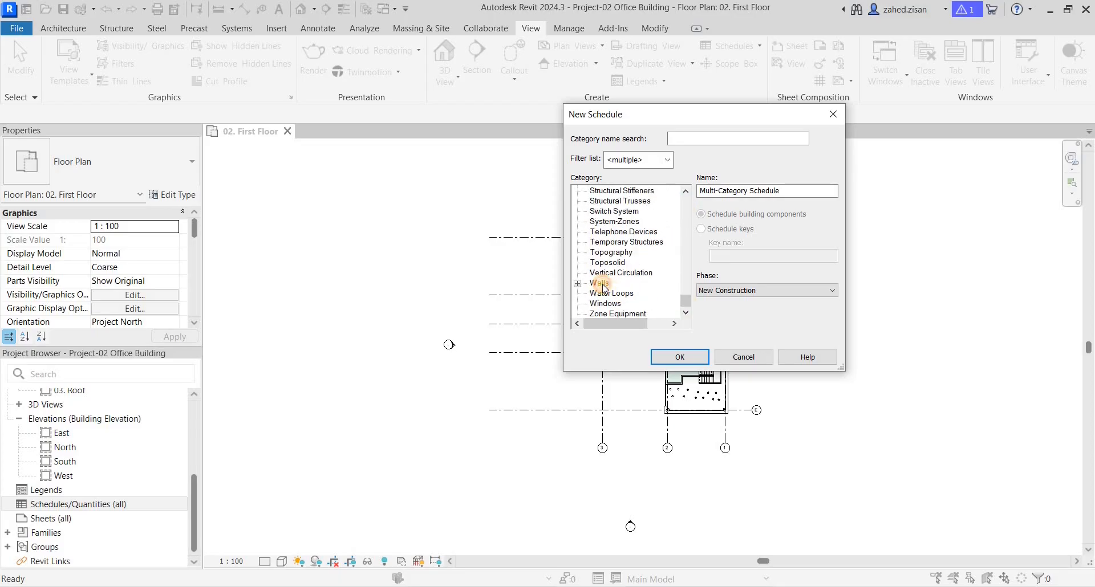
click(600, 283)
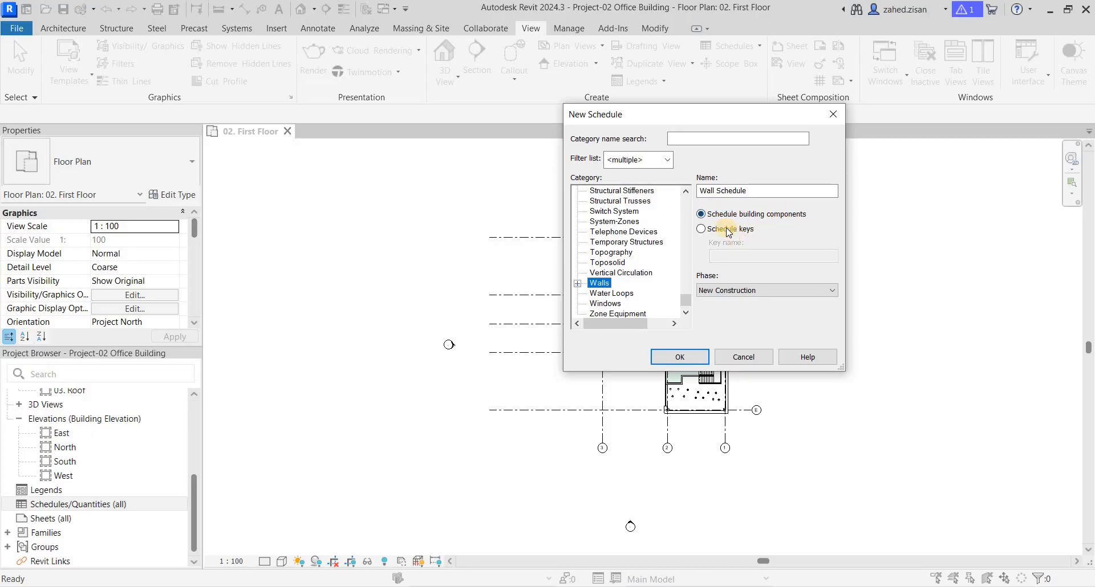
click(701, 229)
click(703, 216)
click(670, 356)
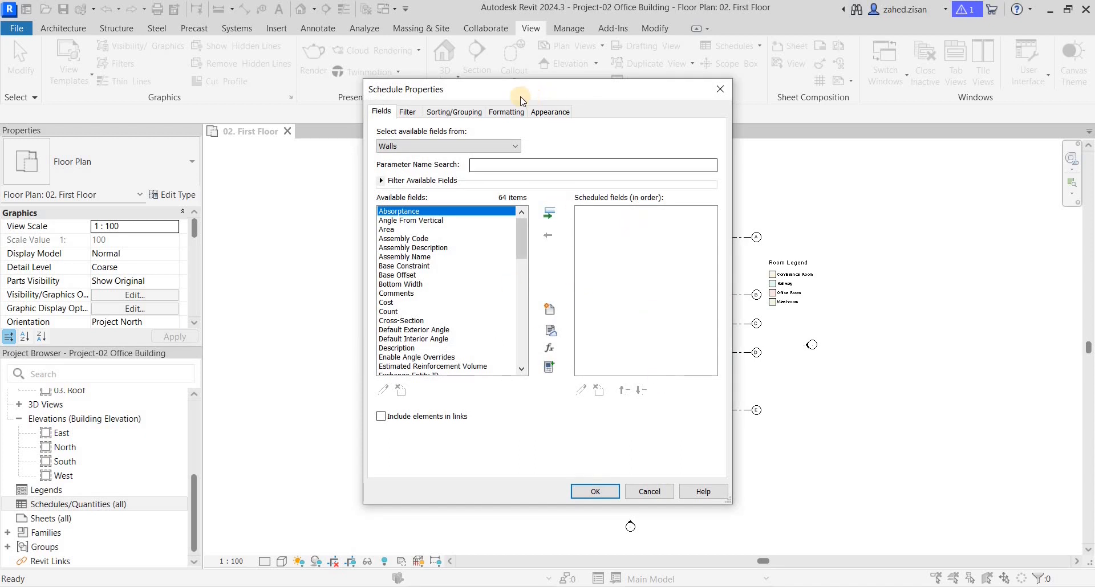
Step: Find the Family parameter by name and add it to the wall schedule's fields
drag(521, 100, 660, 103)
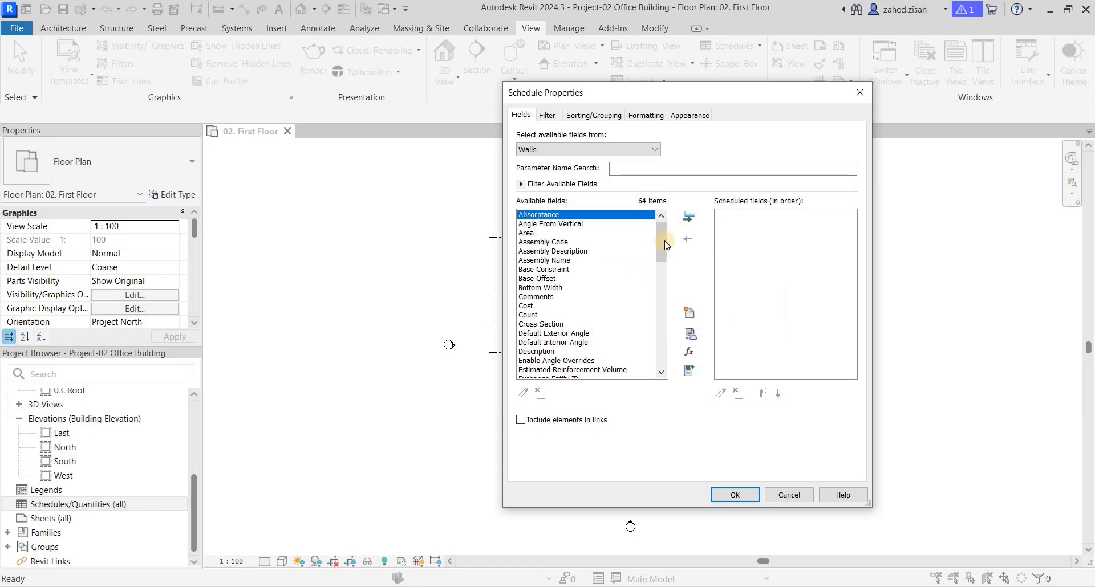
mouse_move(664, 244)
mouse_down()
mouse_move(665, 254)
mouse_move(664, 241)
mouse_up()
click(628, 167)
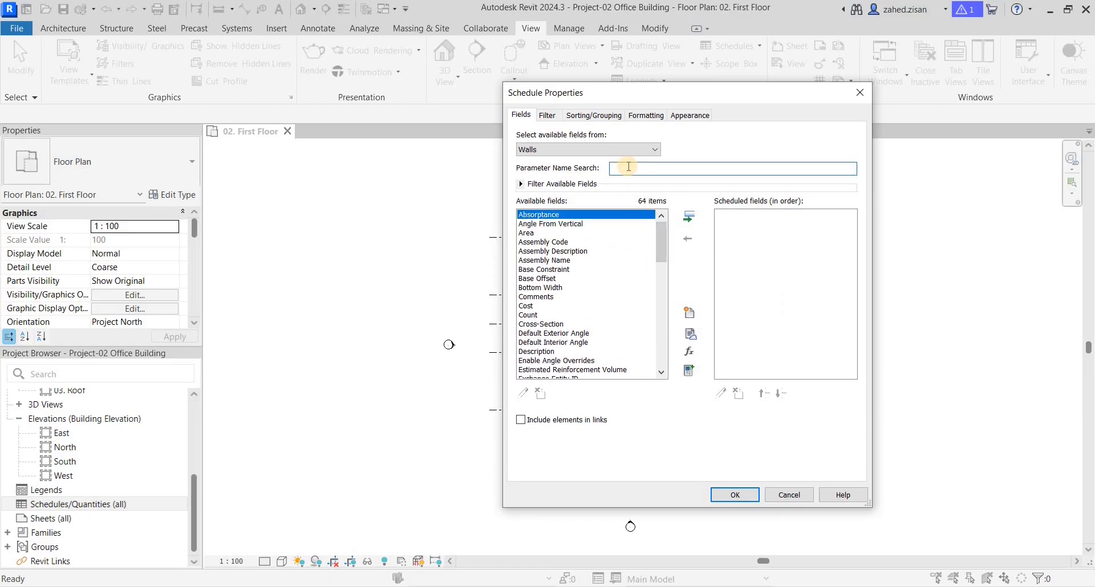
text(family)
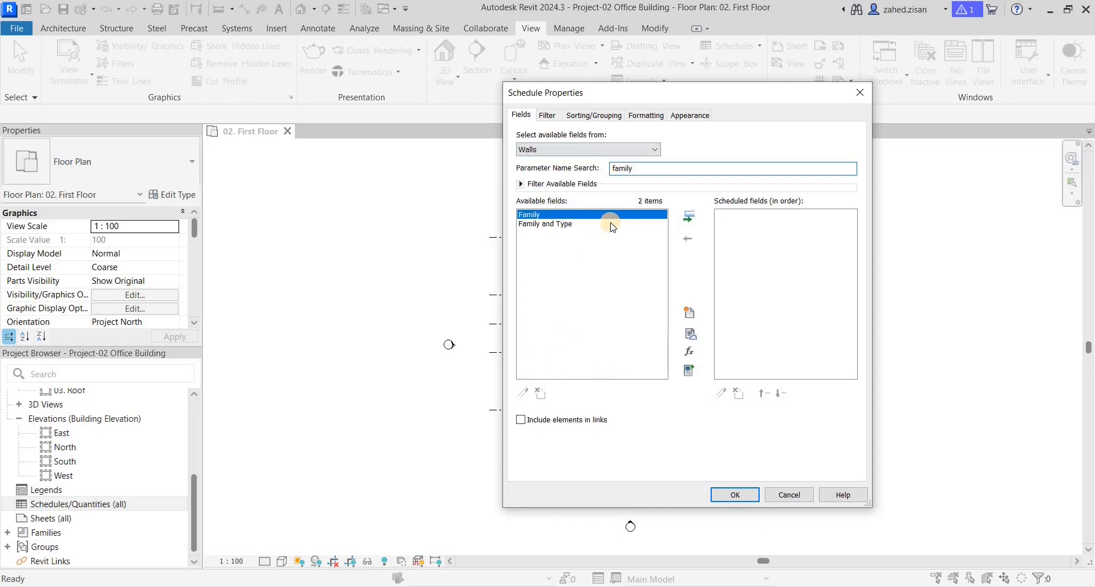
click(686, 219)
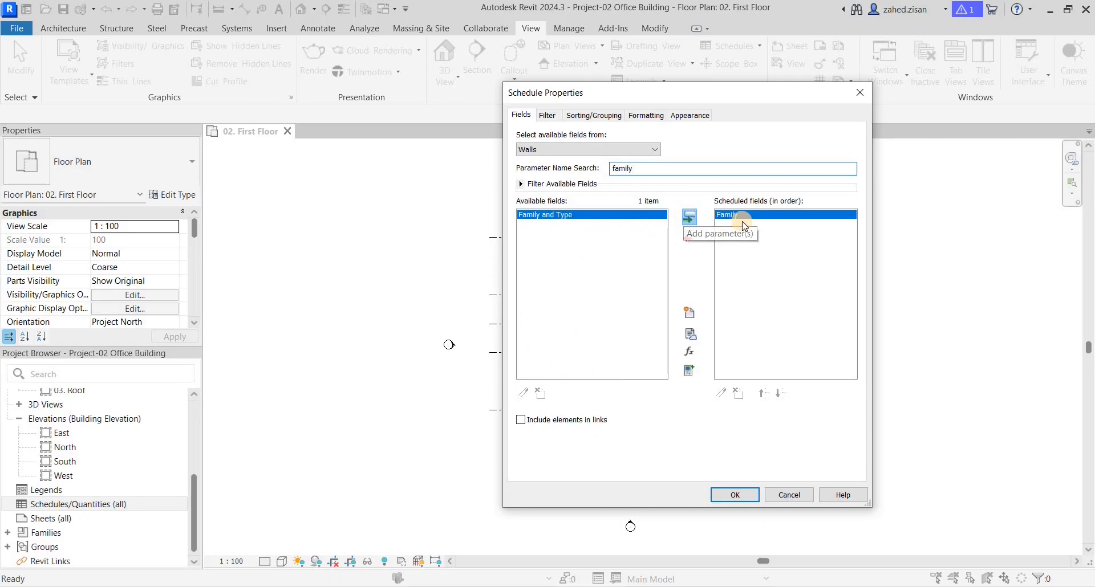
Step: Search the available parameters for "type" and add Type and Type Mark to the scheduled fields
click(668, 168)
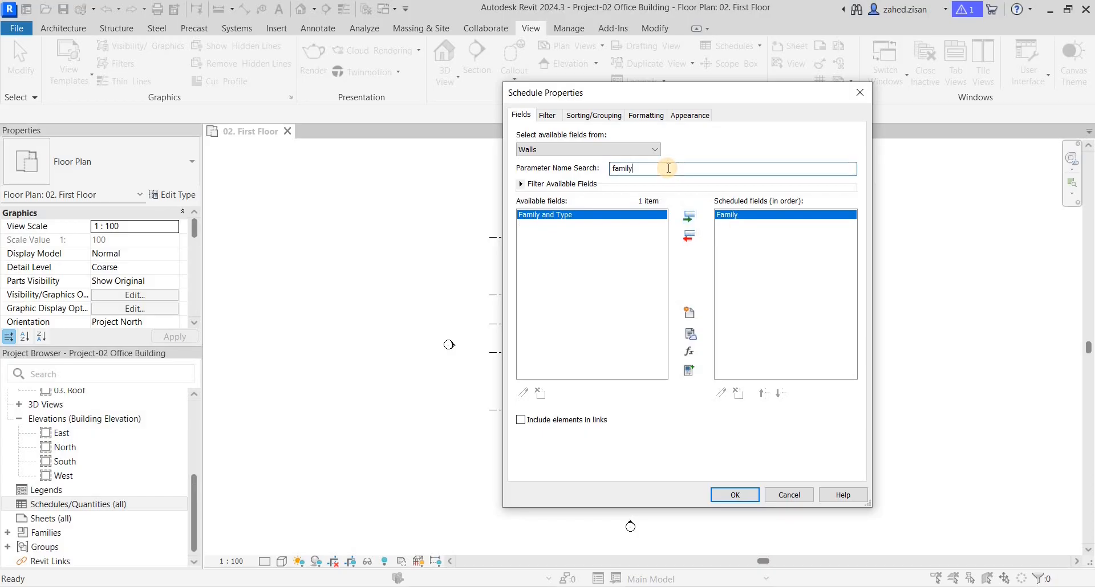
key(BackSpace)
key(BackSpace)
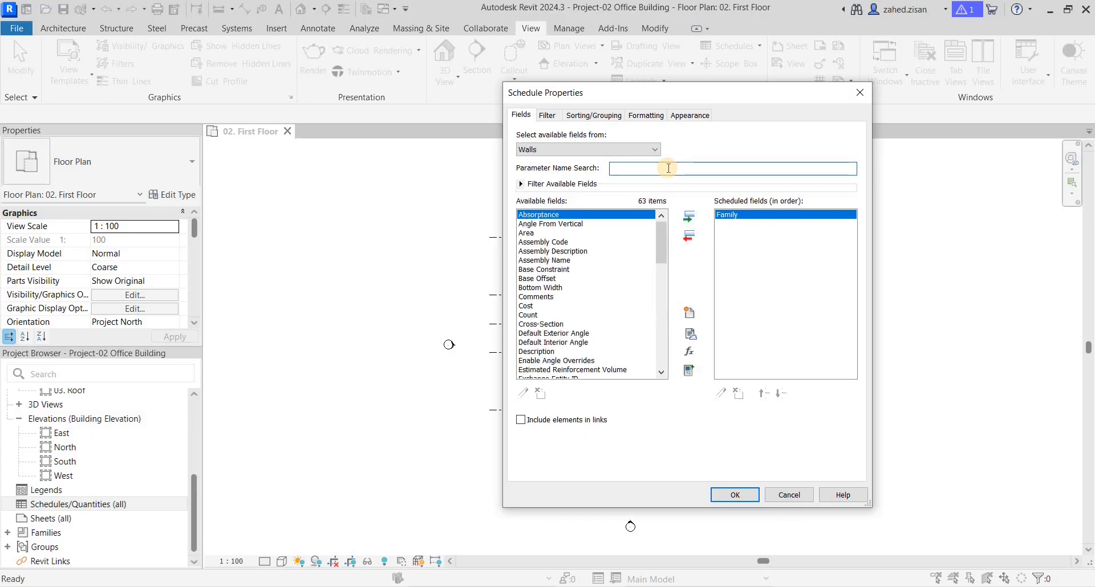
text(type)
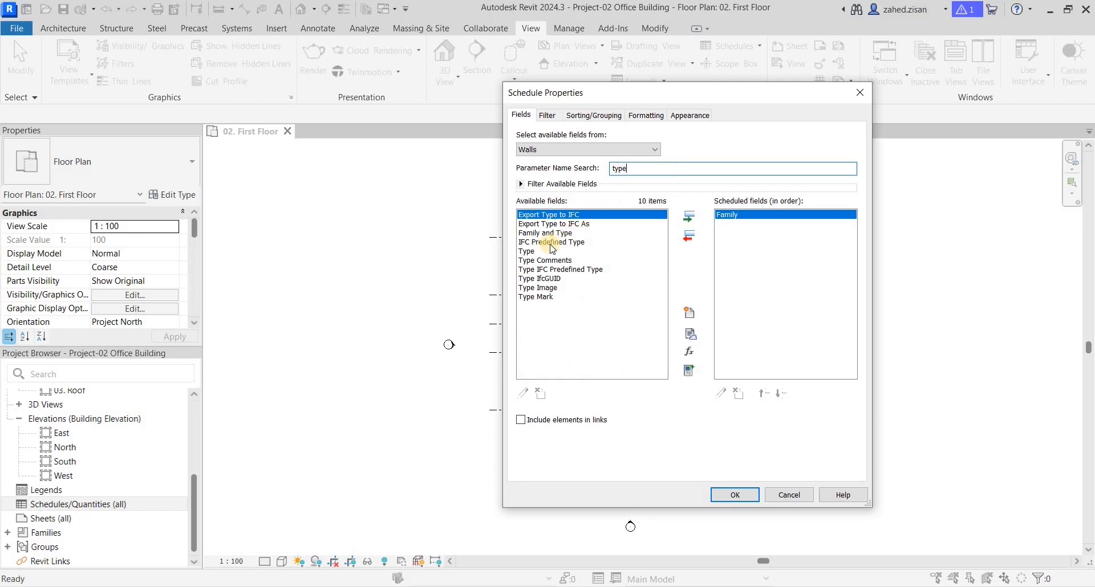
click(656, 252)
click(689, 217)
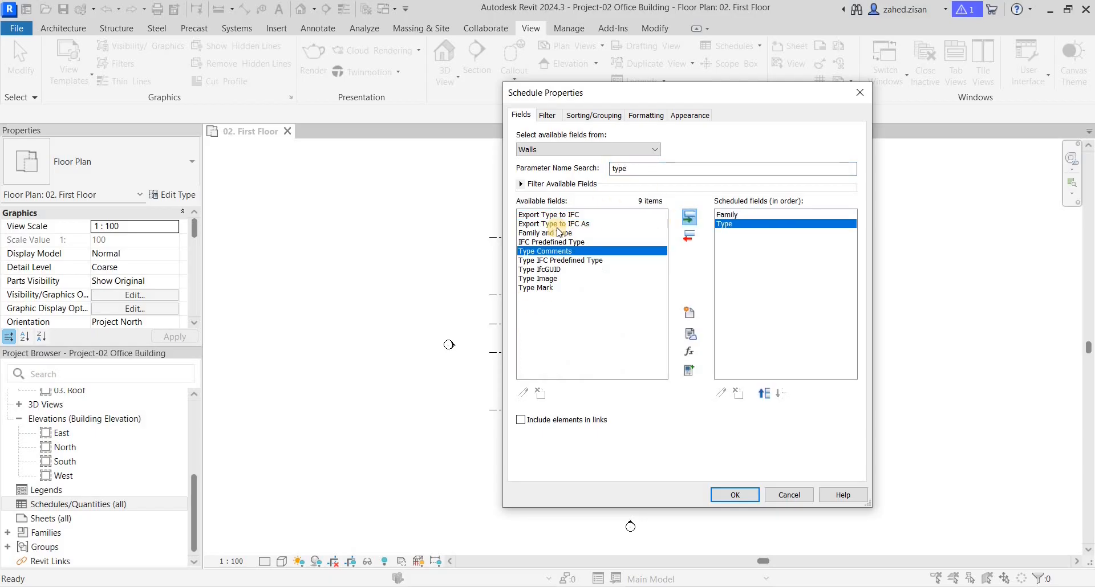
click(541, 288)
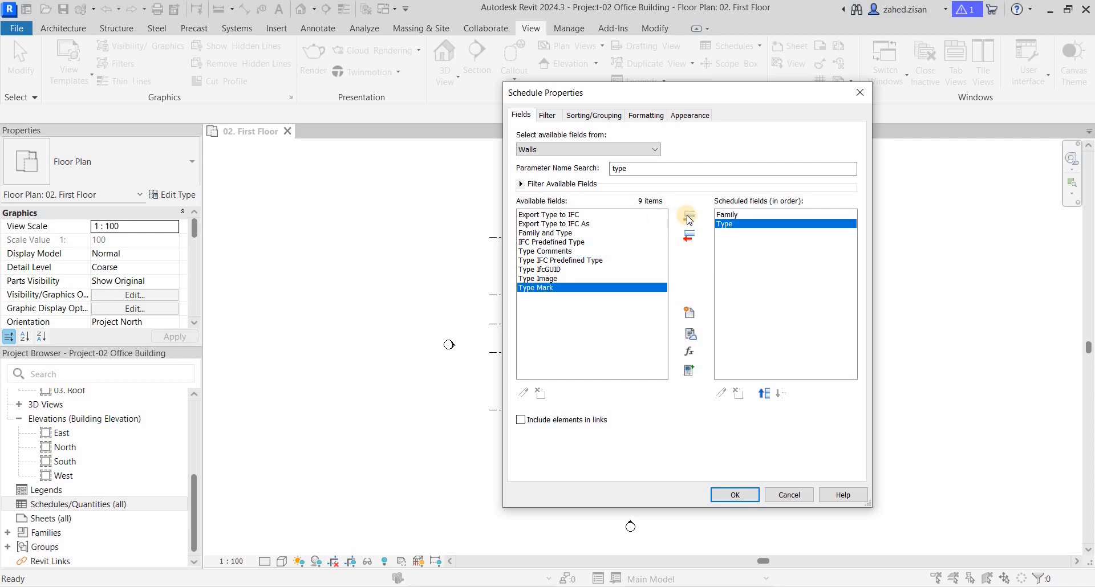
click(689, 217)
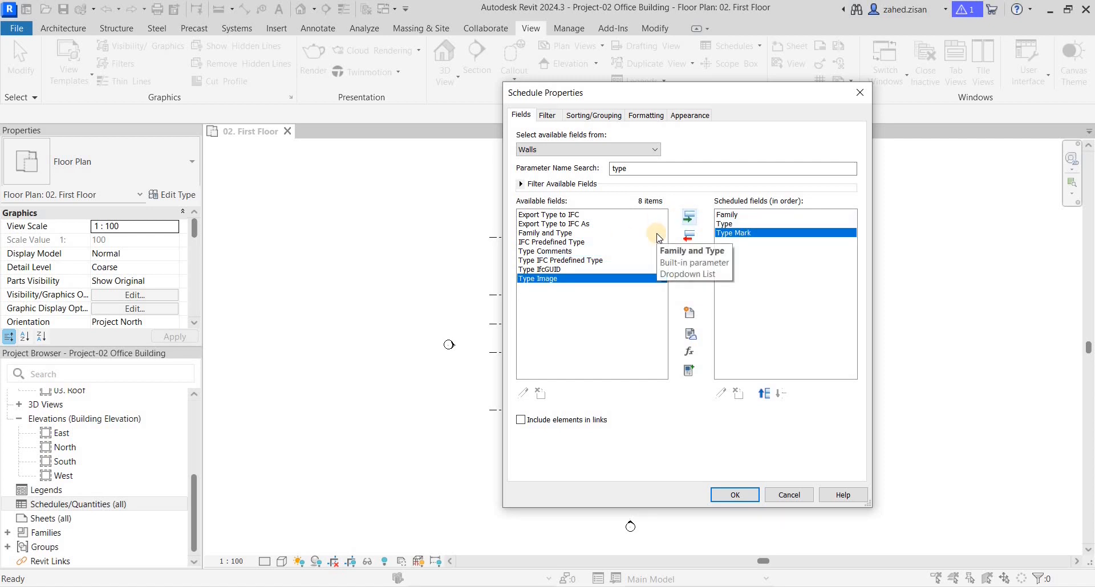
Step: Replace the parameter search with "lengt" and add Length to the scheduled fields
drag(626, 170, 611, 174)
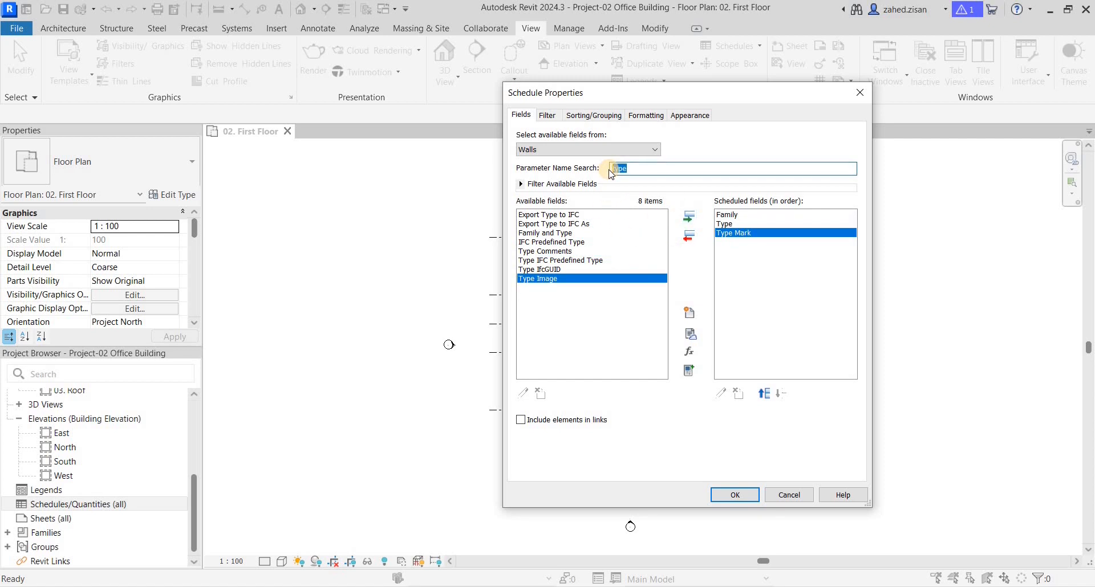
key(BackSpace)
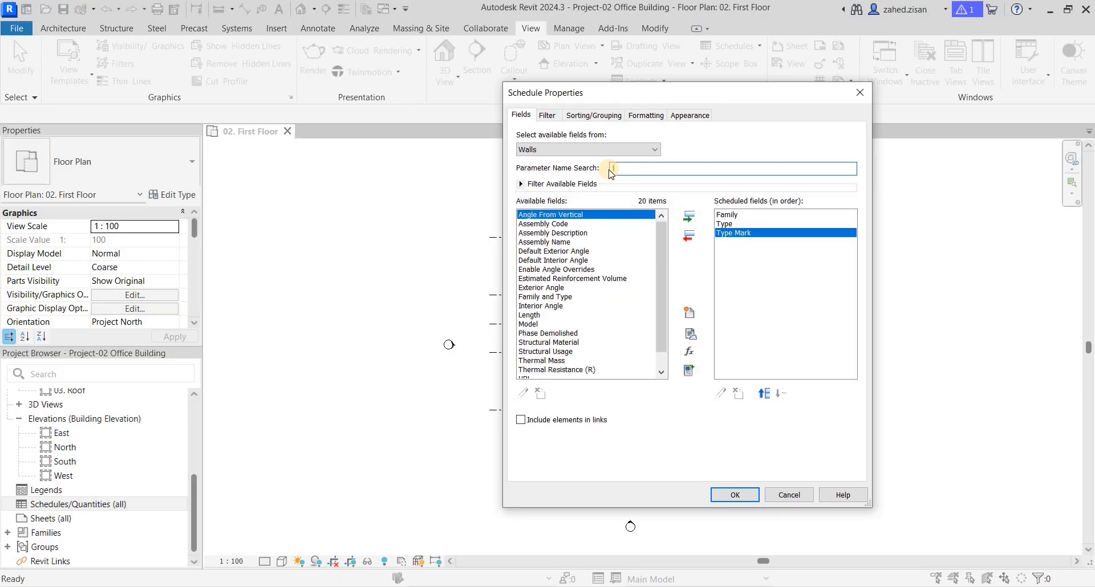
text(lengt)
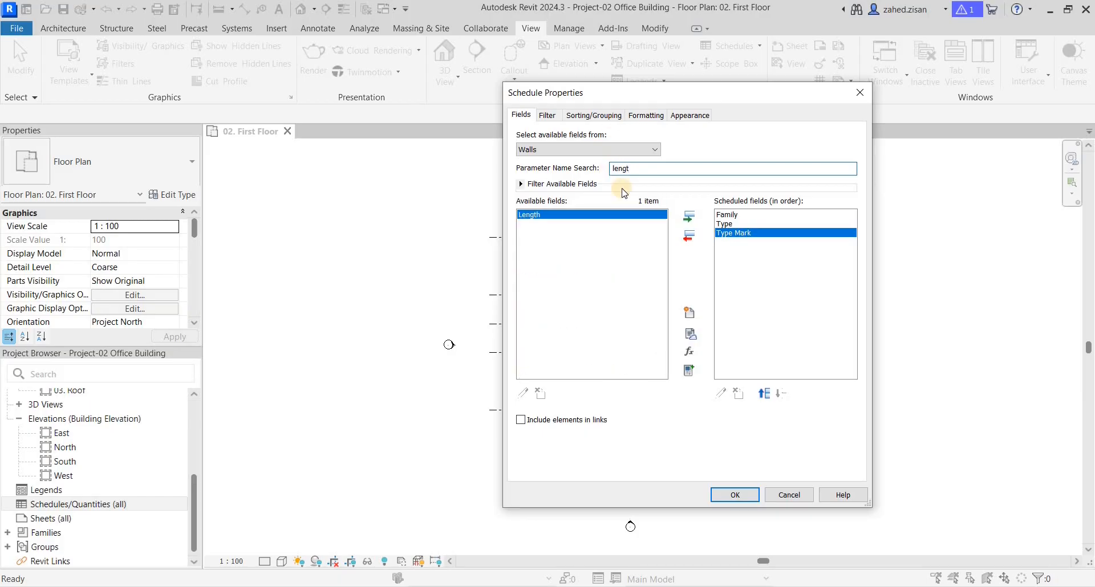
click(688, 217)
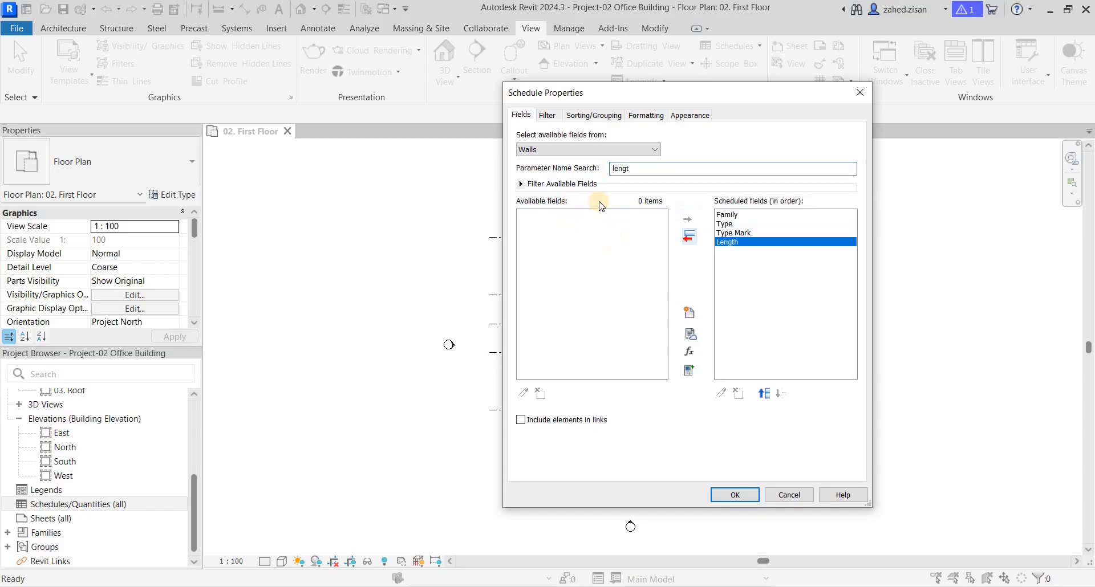
Step: Search the available parameters for "width" and add the plain Width parameter to the scheduled fields
drag(649, 172, 597, 170)
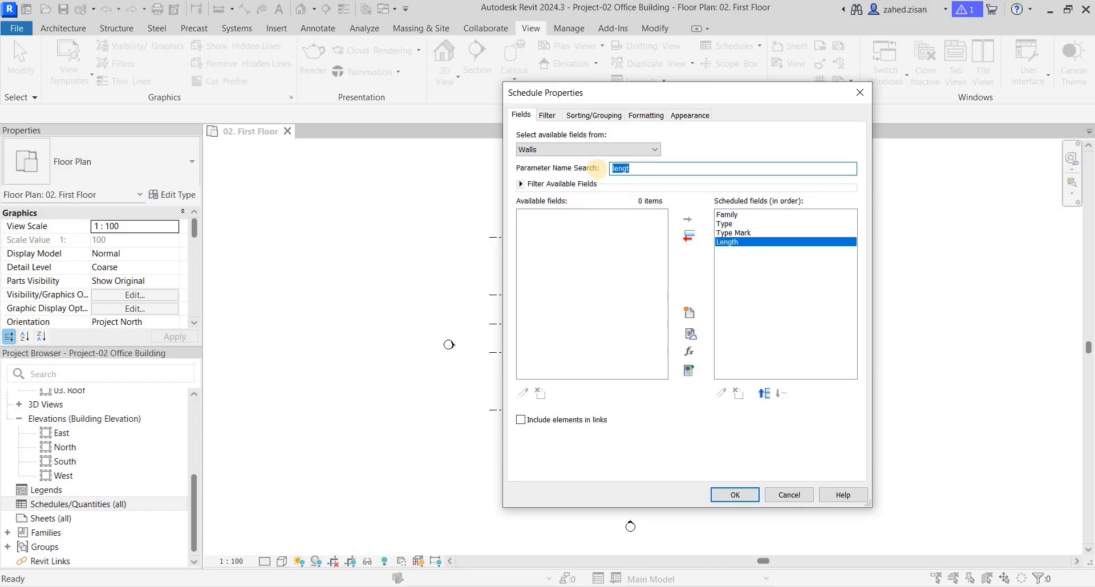
text(width)
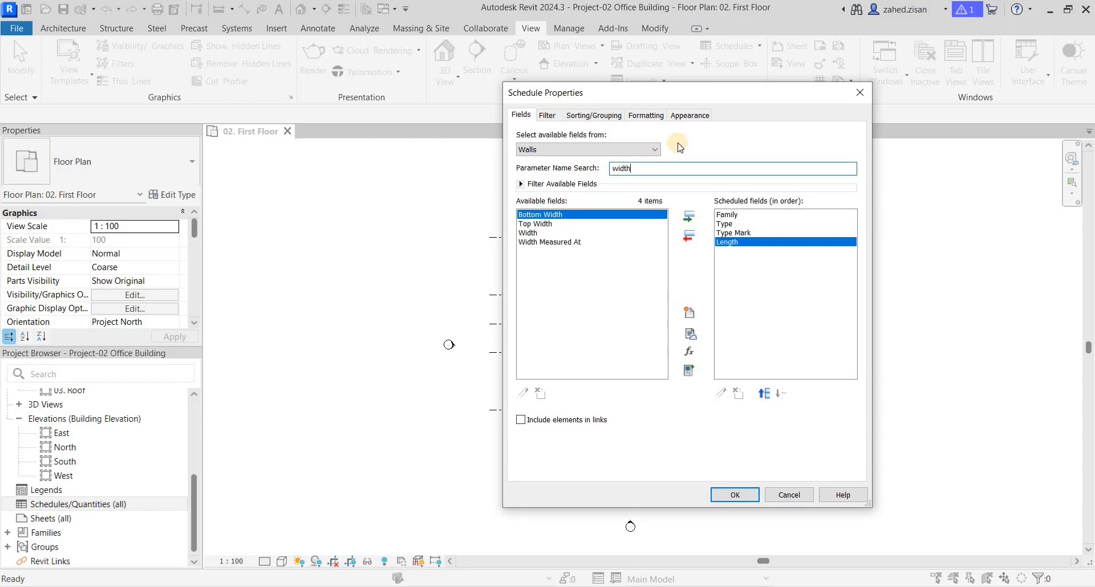
click(529, 232)
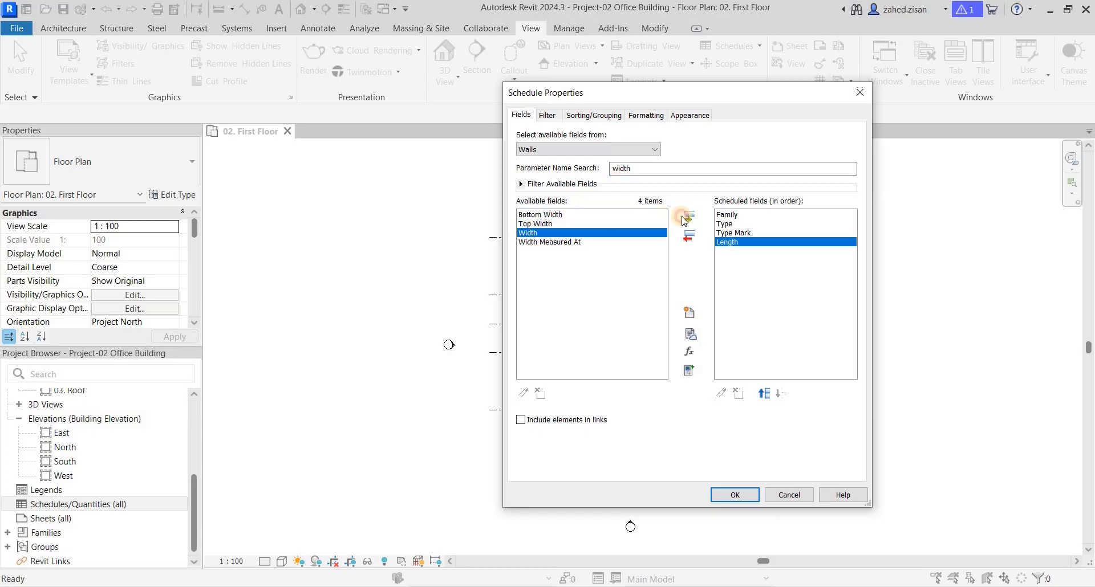
click(688, 218)
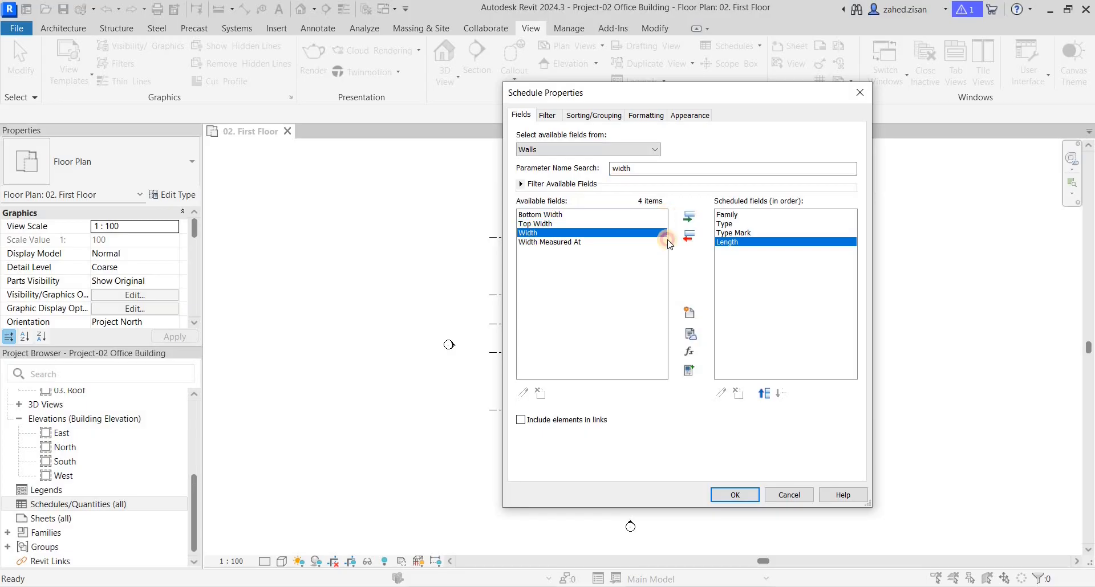
Step: Go through the scheduled fields, and examine the wall schedule's filter and sorting/grouping settings
click(734, 216)
click(734, 225)
click(734, 234)
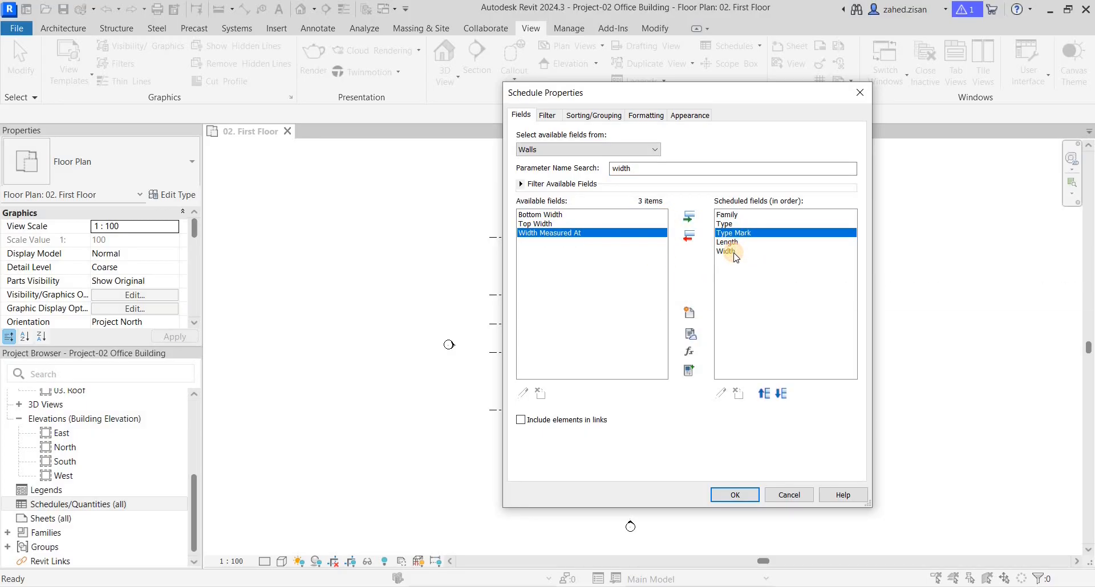
click(735, 252)
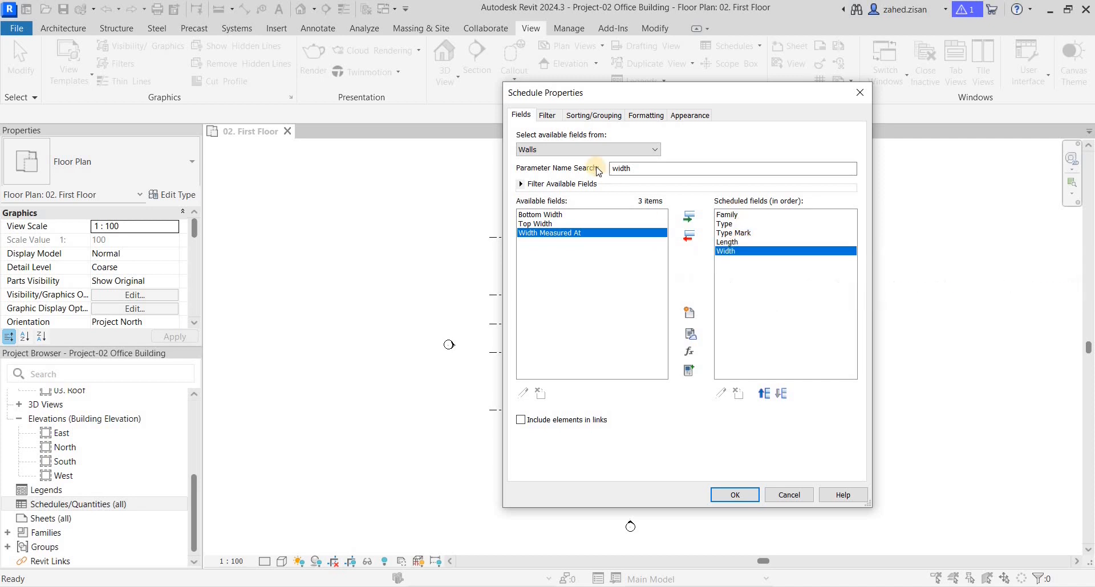
click(546, 115)
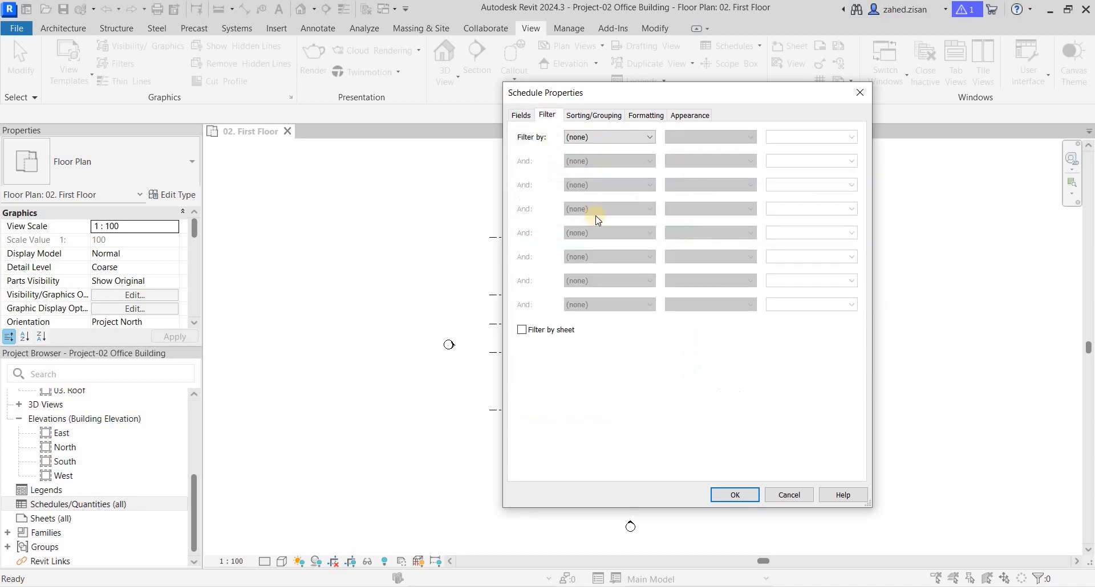
click(594, 115)
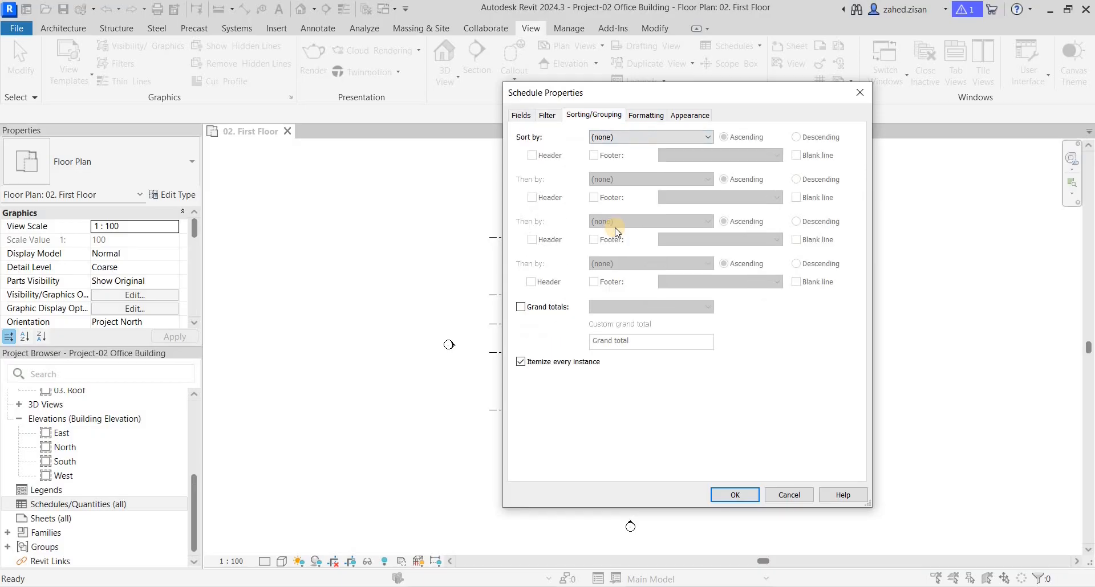
Step: Look over the formatting and appearance settings, return to the fields, and create the wall schedule
click(545, 366)
click(645, 114)
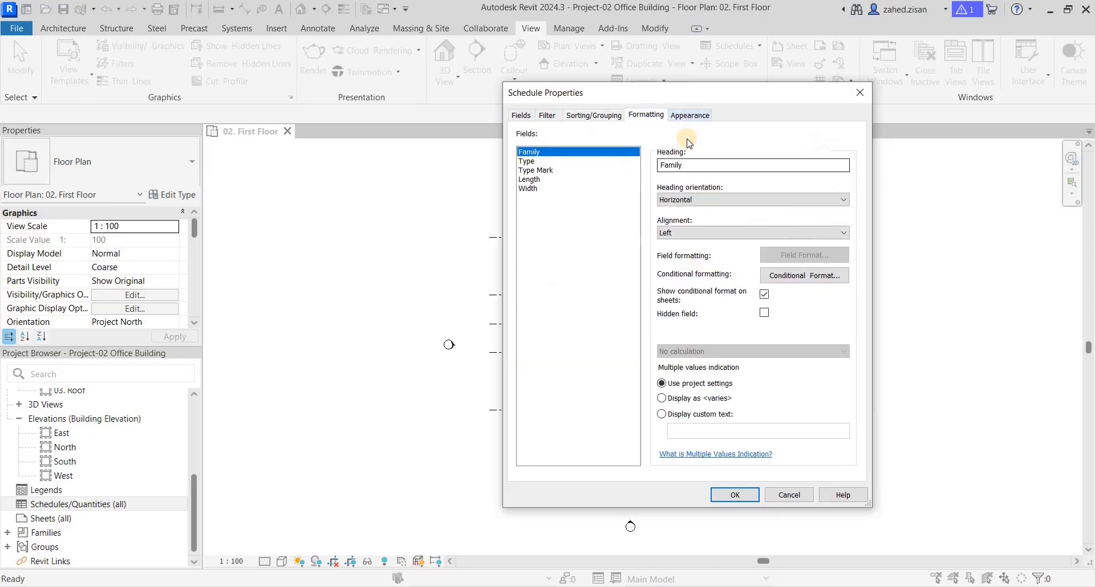
click(689, 115)
click(521, 114)
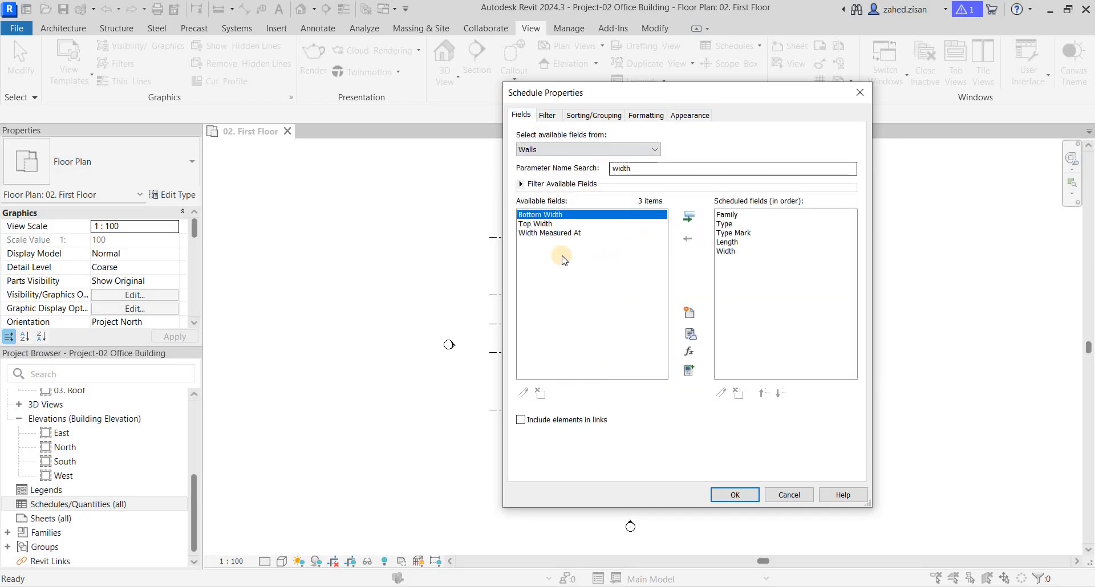
click(737, 493)
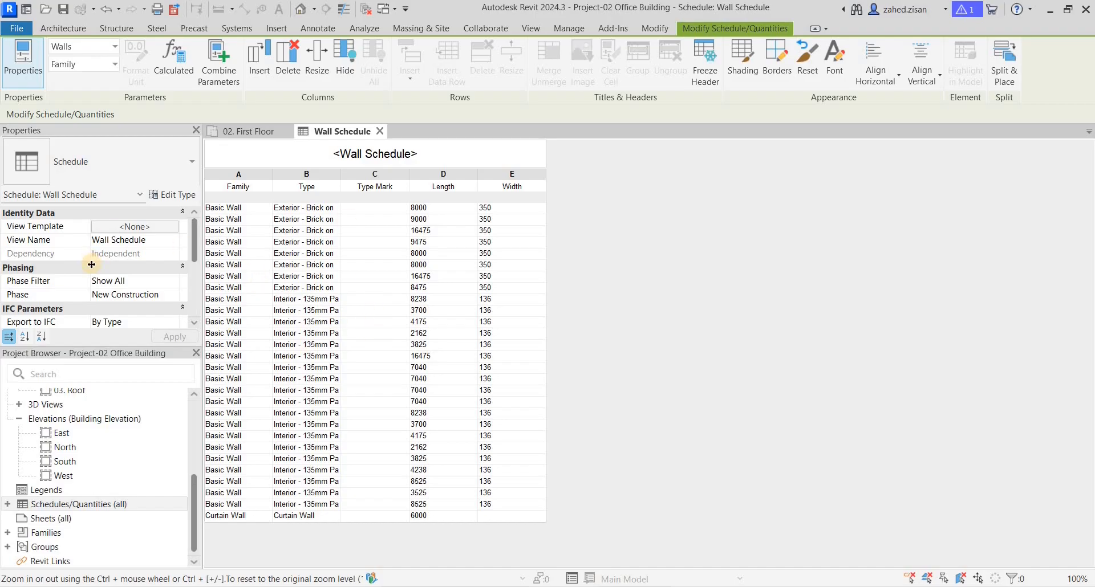
Step: Reopen the wall schedule's properties and look through its filter, sorting/grouping, formatting and appearance settings
scroll(91, 264, down, 3)
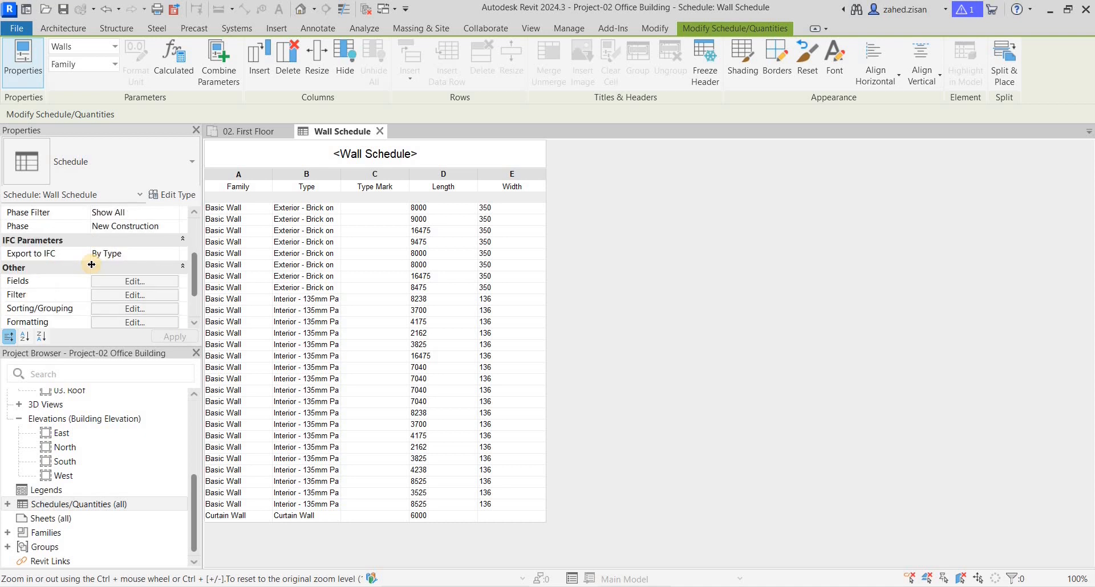
scroll(91, 264, down, 1)
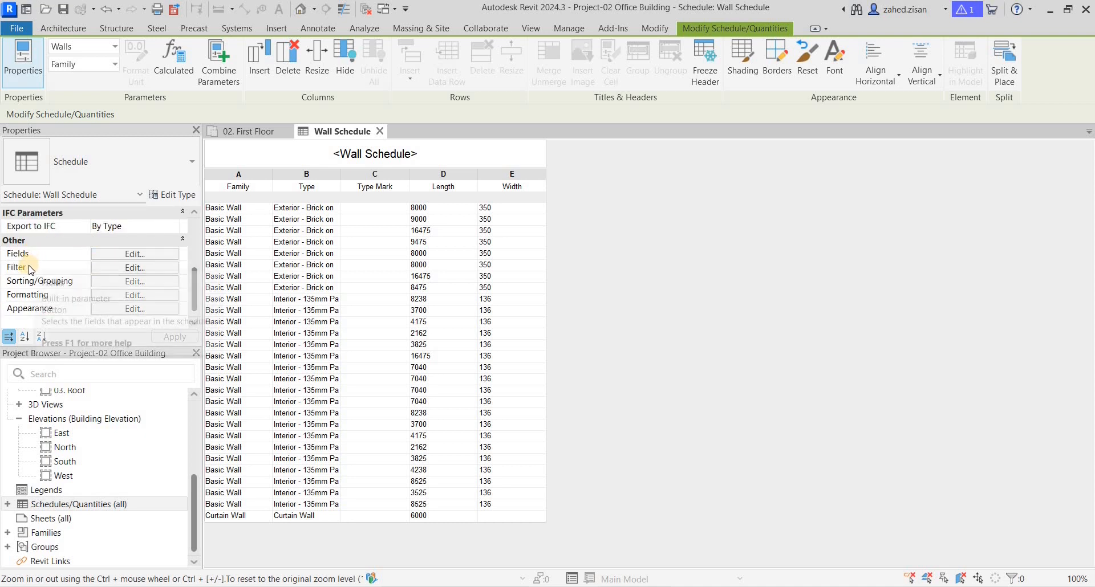
click(117, 282)
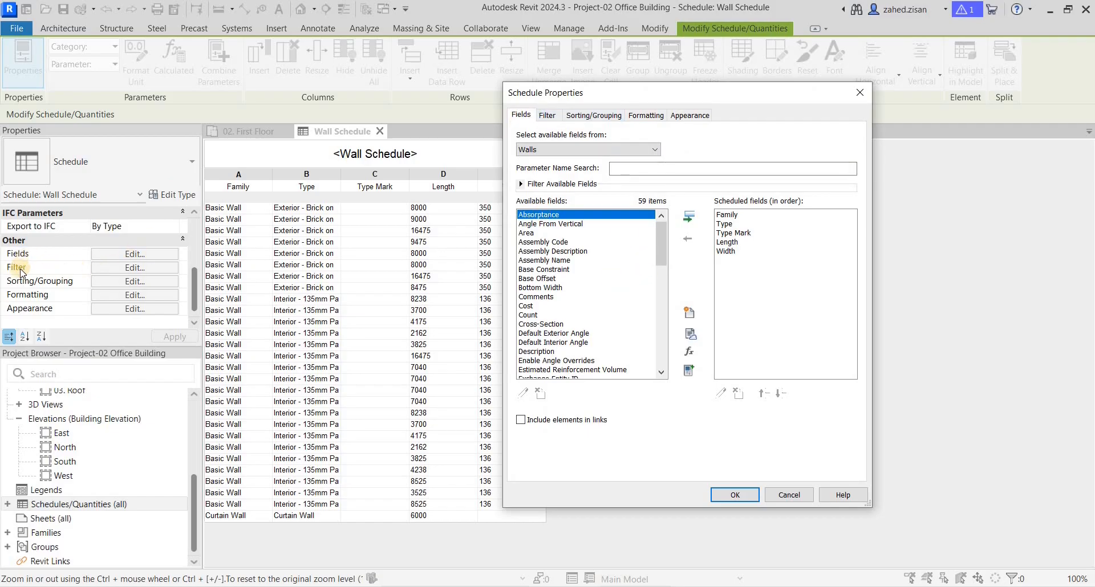
click(549, 116)
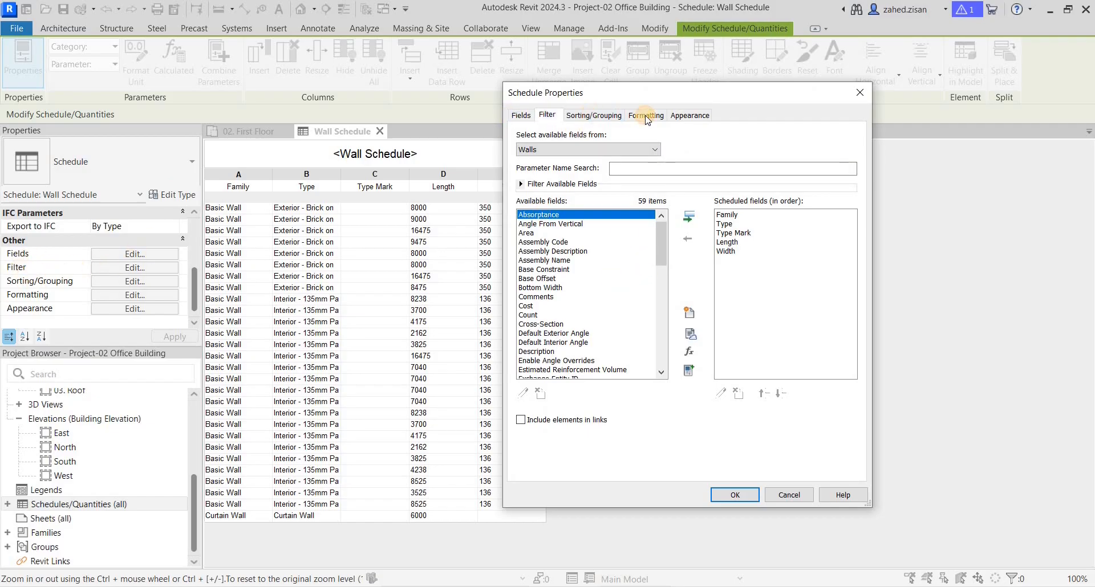
click(645, 115)
click(690, 117)
click(605, 116)
click(641, 115)
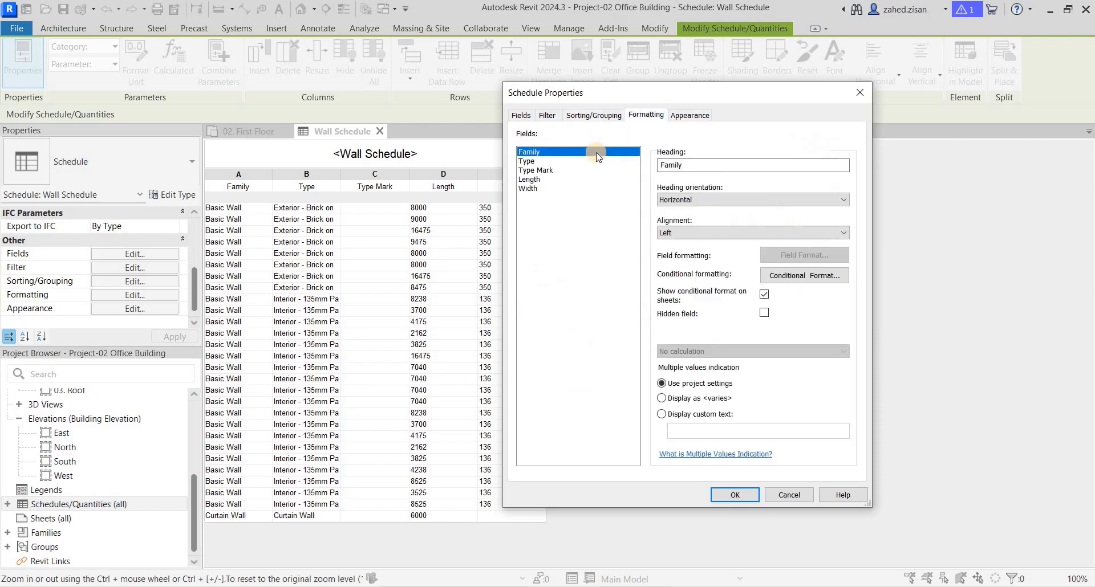
click(592, 116)
click(546, 115)
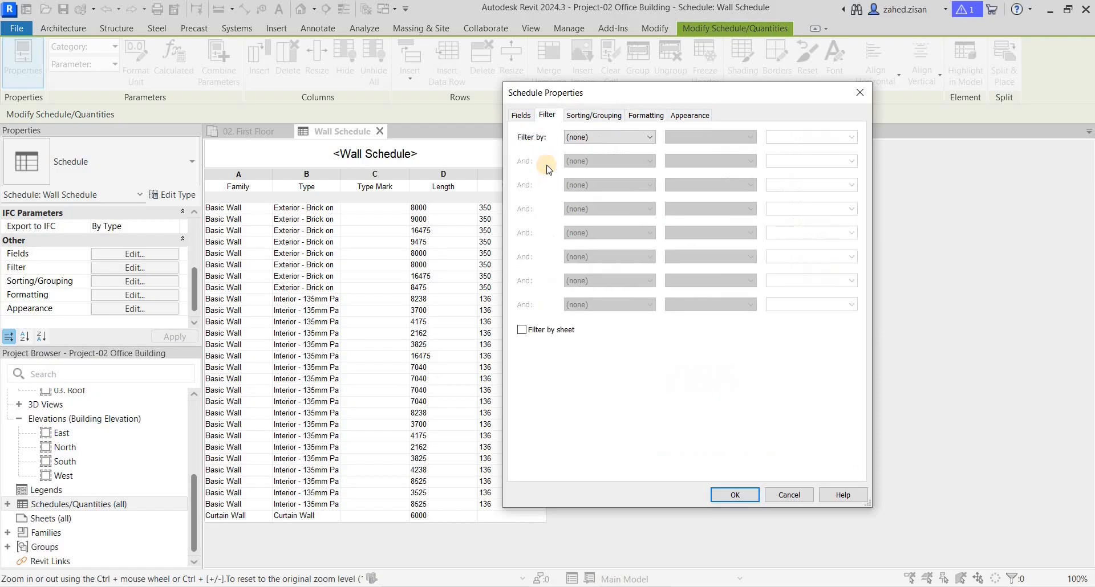
Step: Filter the wall schedule by Type equals Curtain Wall and apply the filter
click(616, 137)
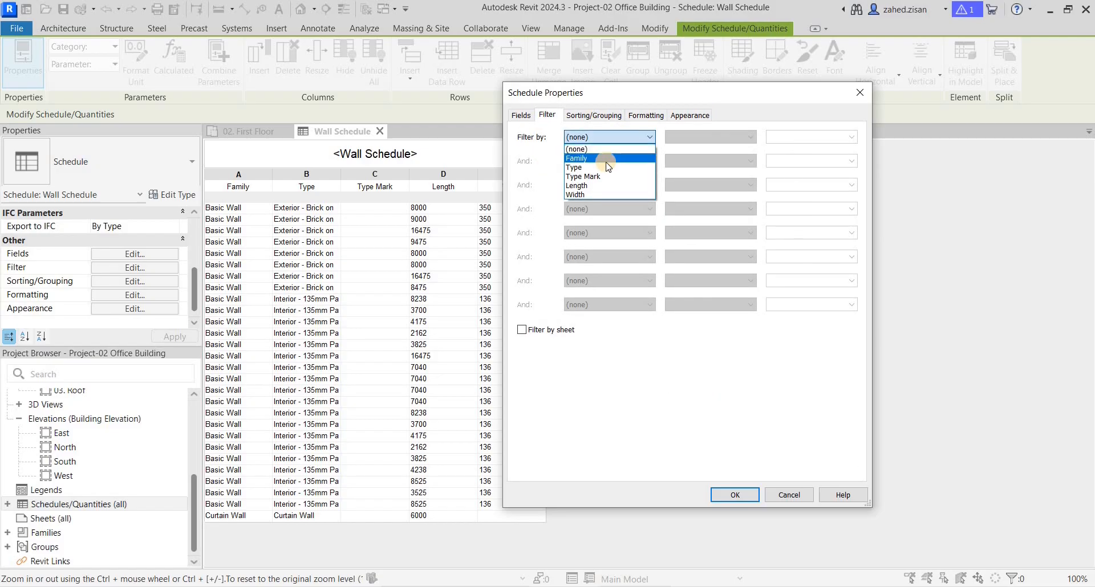
click(604, 167)
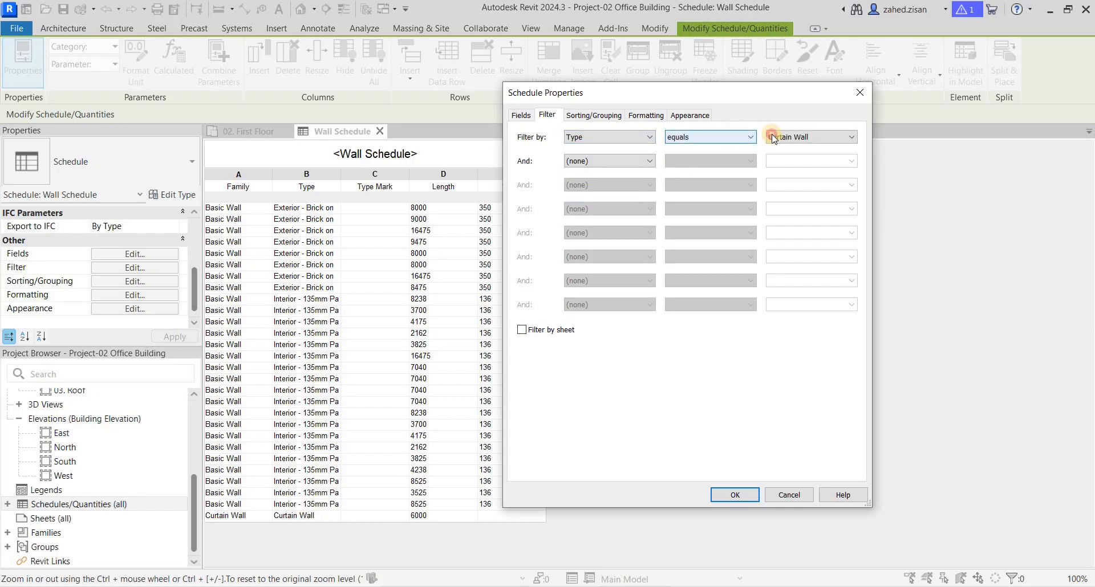
click(773, 138)
click(773, 137)
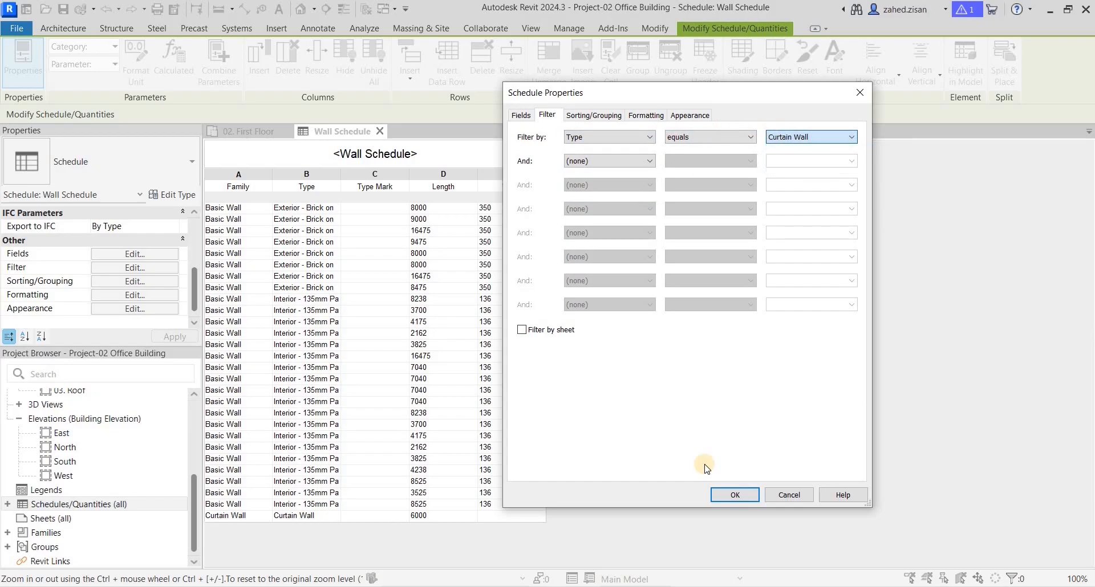
click(736, 495)
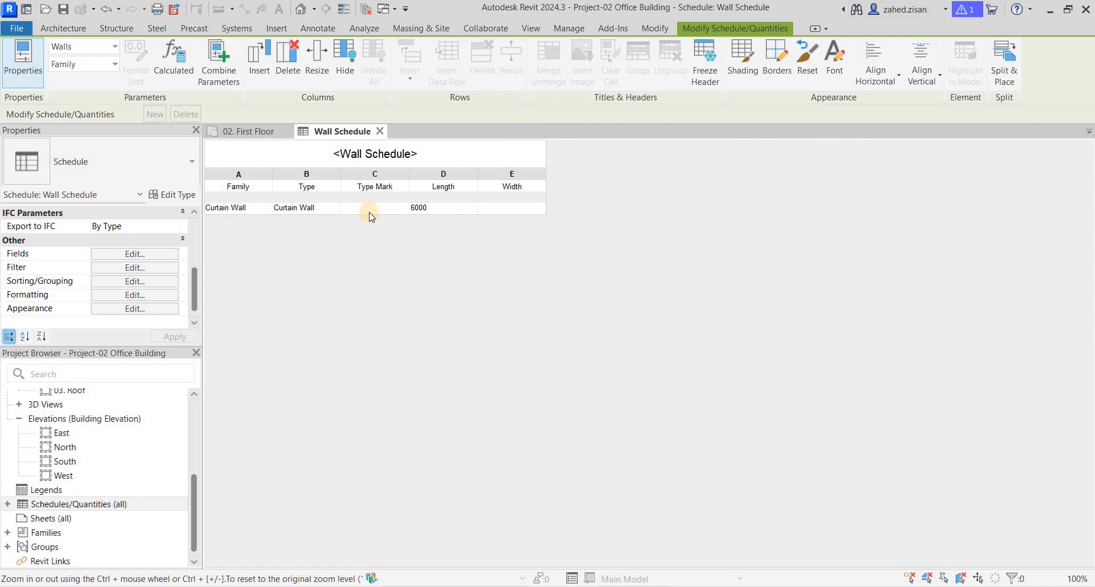
Step: Remove the Type filter from the wall schedule by setting its filter back to (none)
click(134, 253)
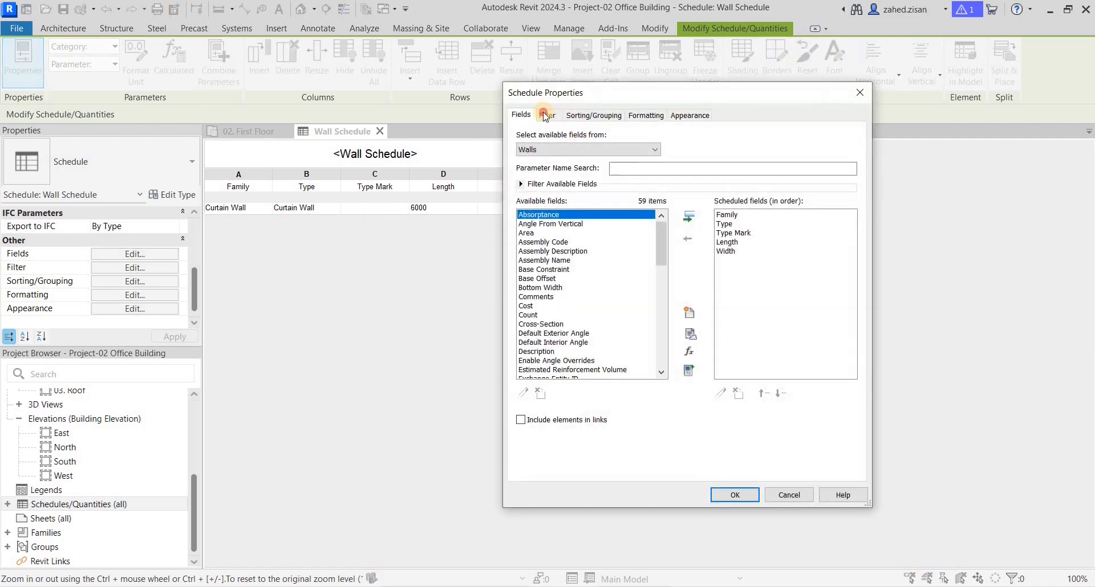
click(547, 115)
click(612, 138)
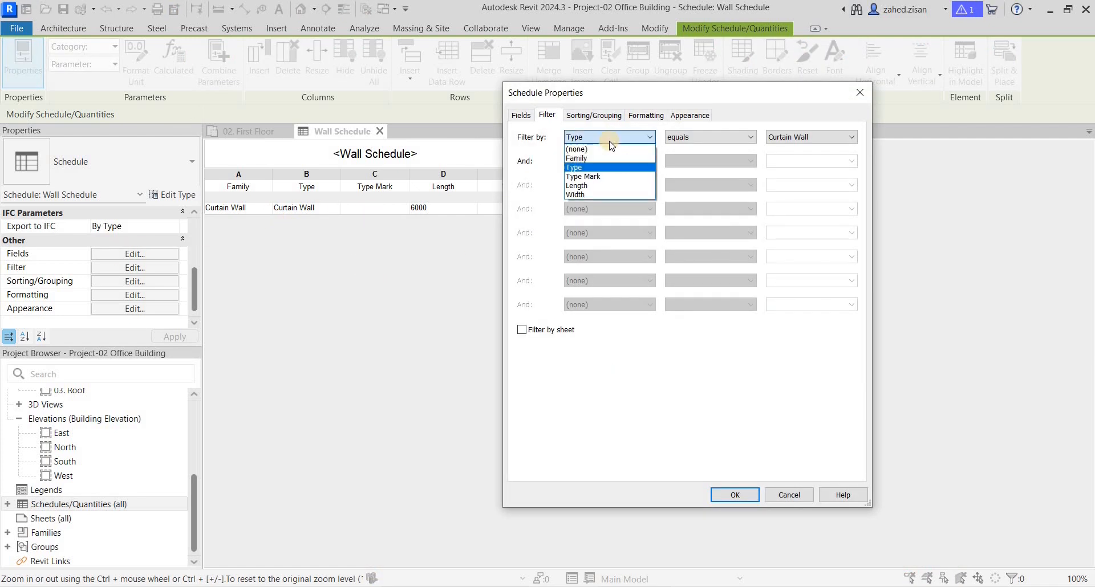
click(577, 149)
click(734, 494)
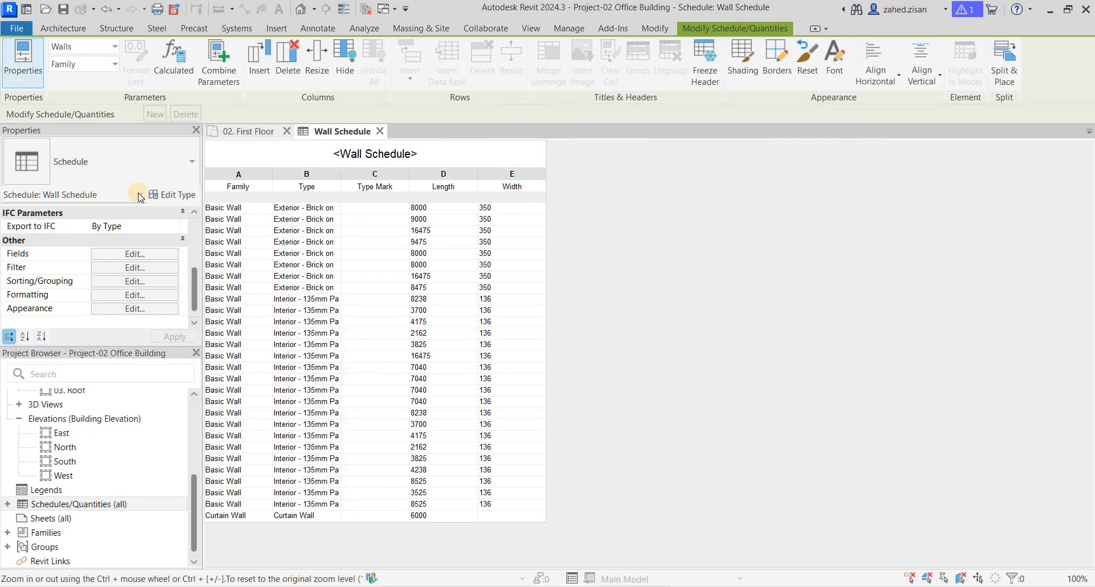
Step: Sort the wall schedule by Length in ascending order, with a header and no footer for each length group
click(106, 254)
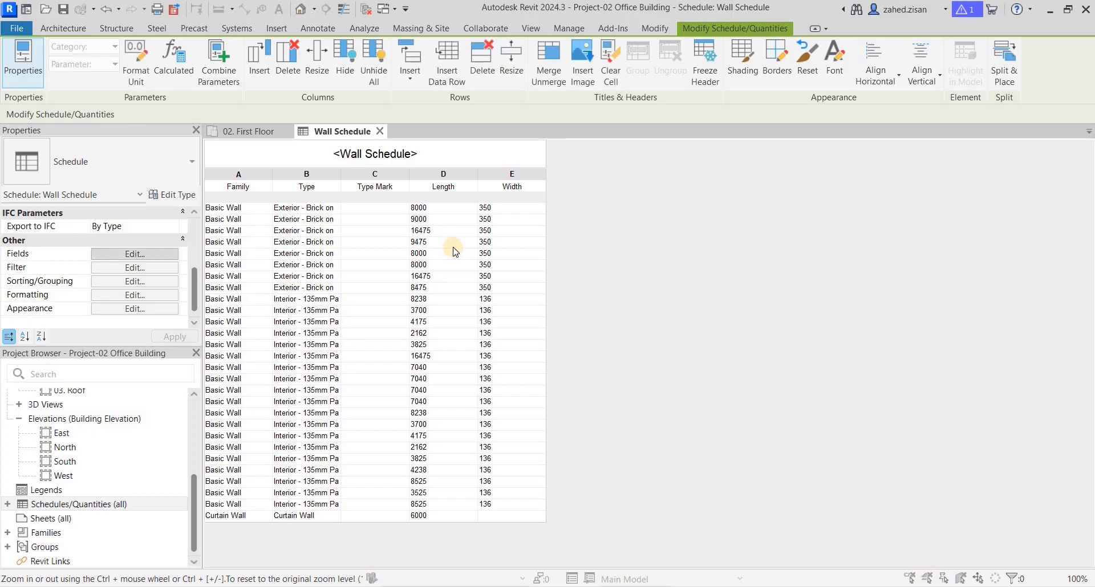
click(586, 116)
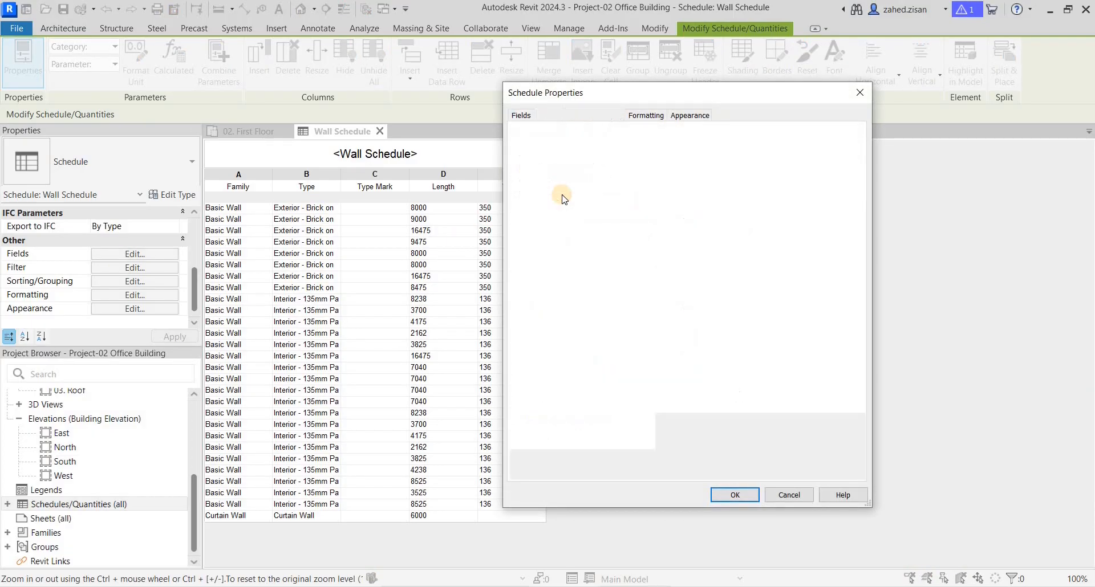
click(666, 140)
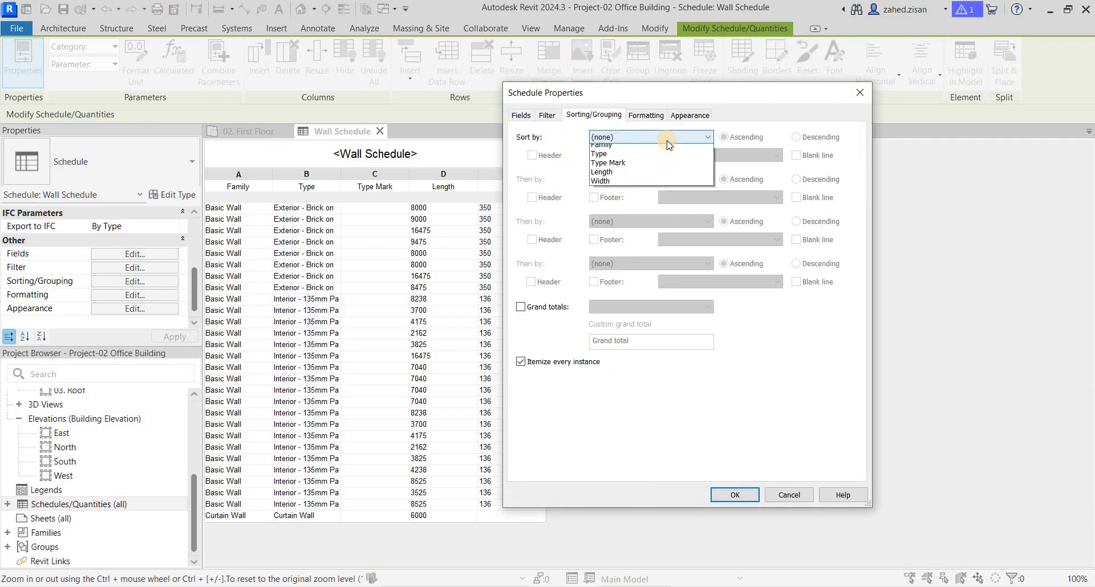
click(650, 186)
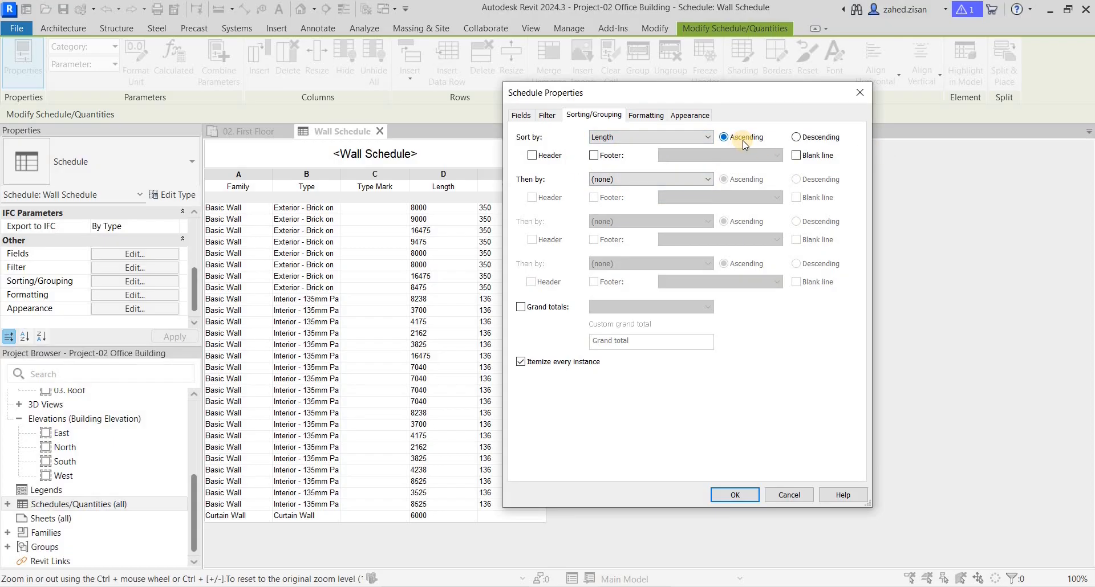
click(532, 155)
click(594, 155)
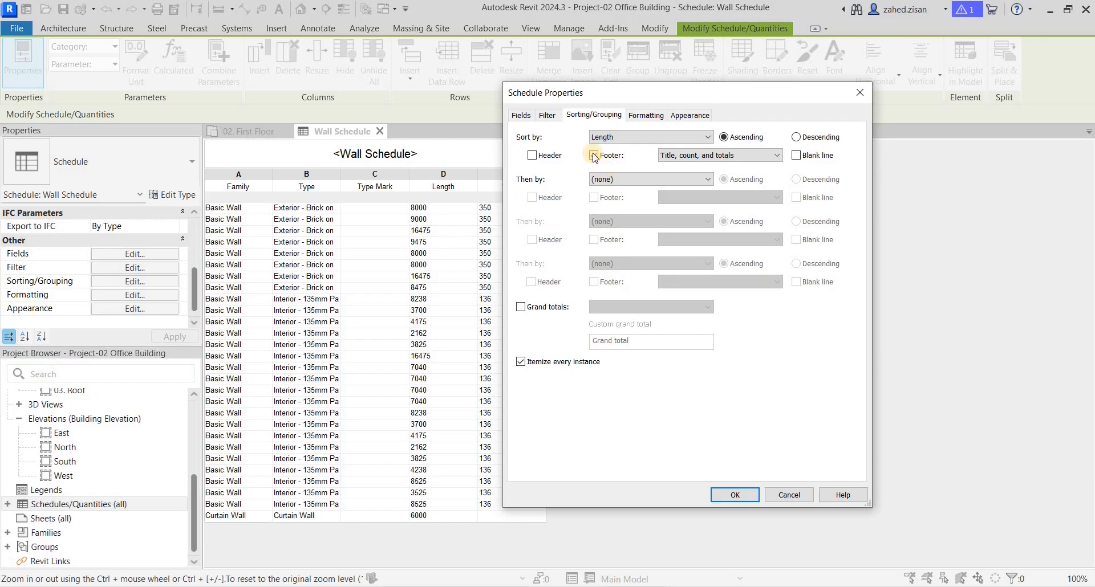
click(593, 155)
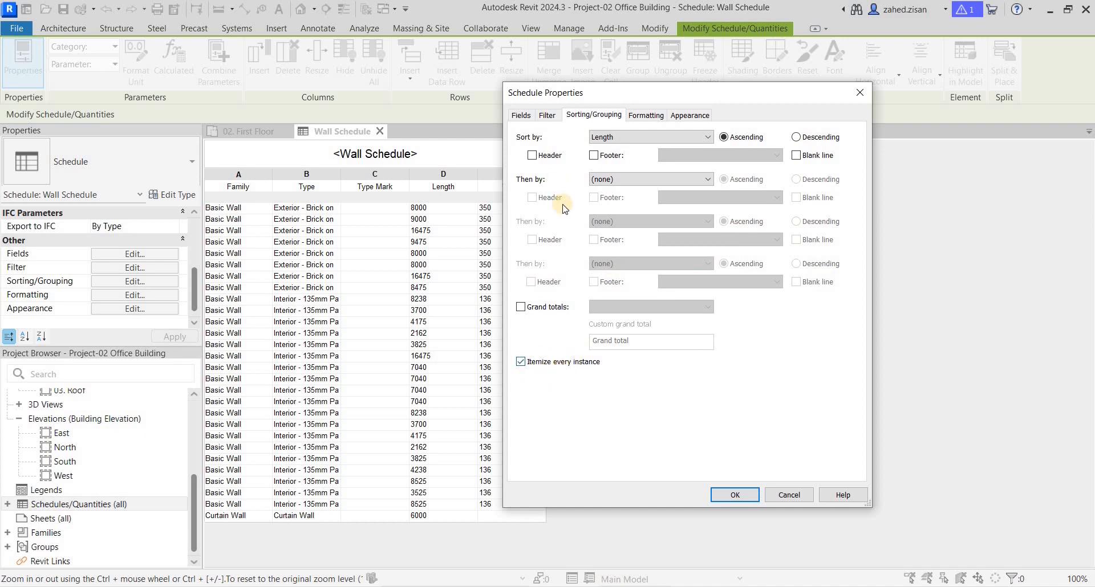
click(744, 494)
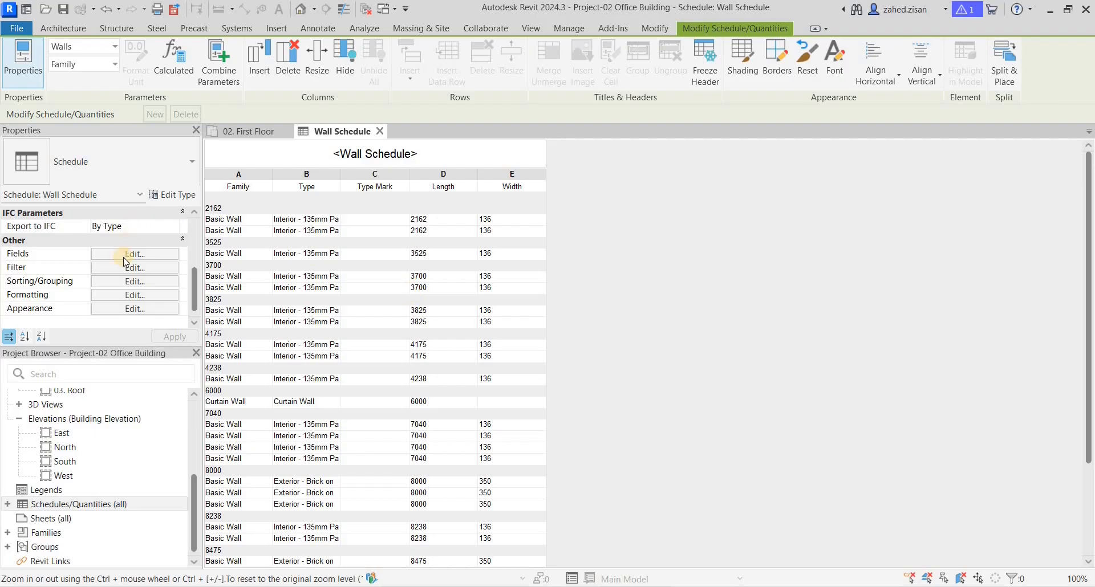
Step: Turn off Itemize every instance in the wall schedule's sorting/grouping settings and apply the change
click(172, 262)
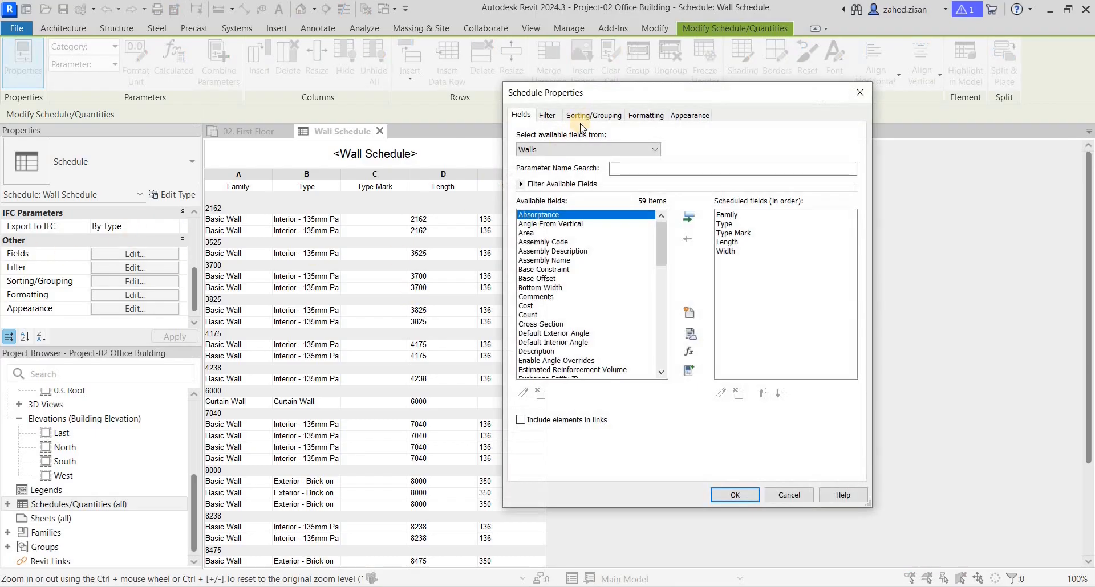
click(593, 115)
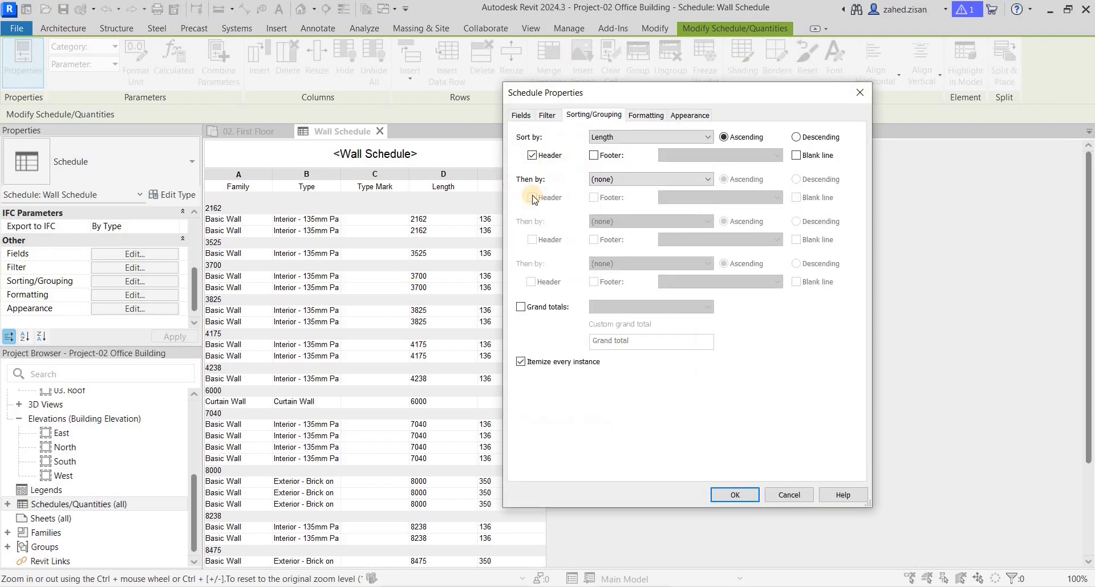
click(521, 362)
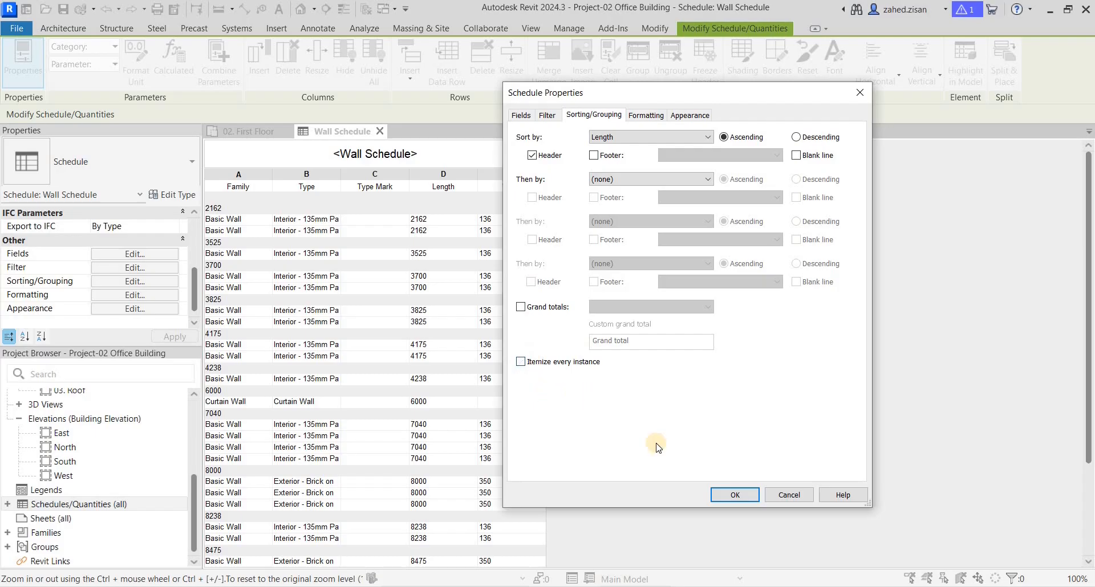
click(730, 494)
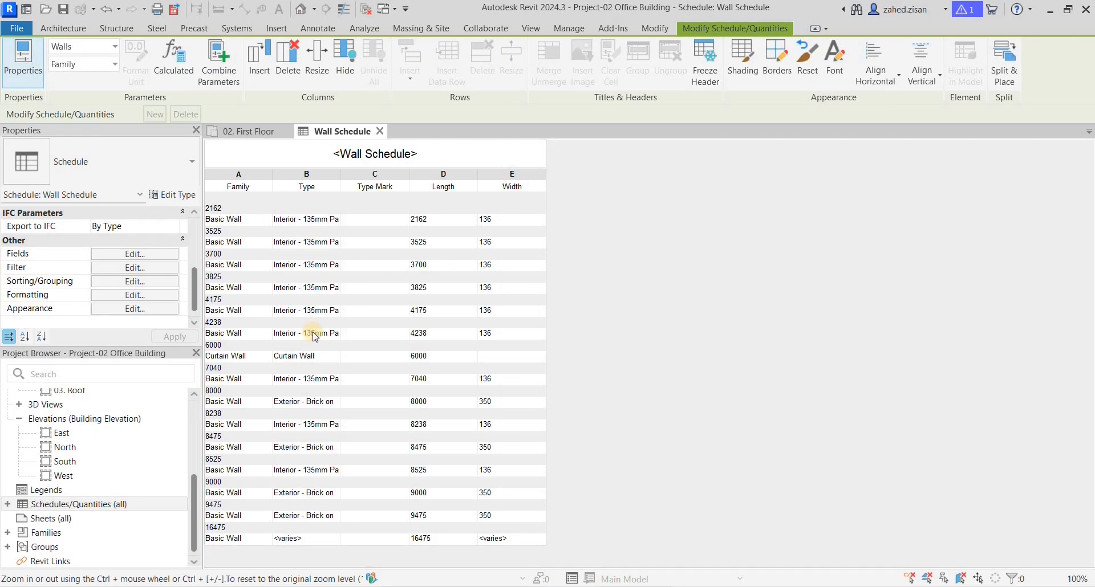
Step: Try to clear the wall schedule's Length sorting by setting Sort by to (none)
click(135, 254)
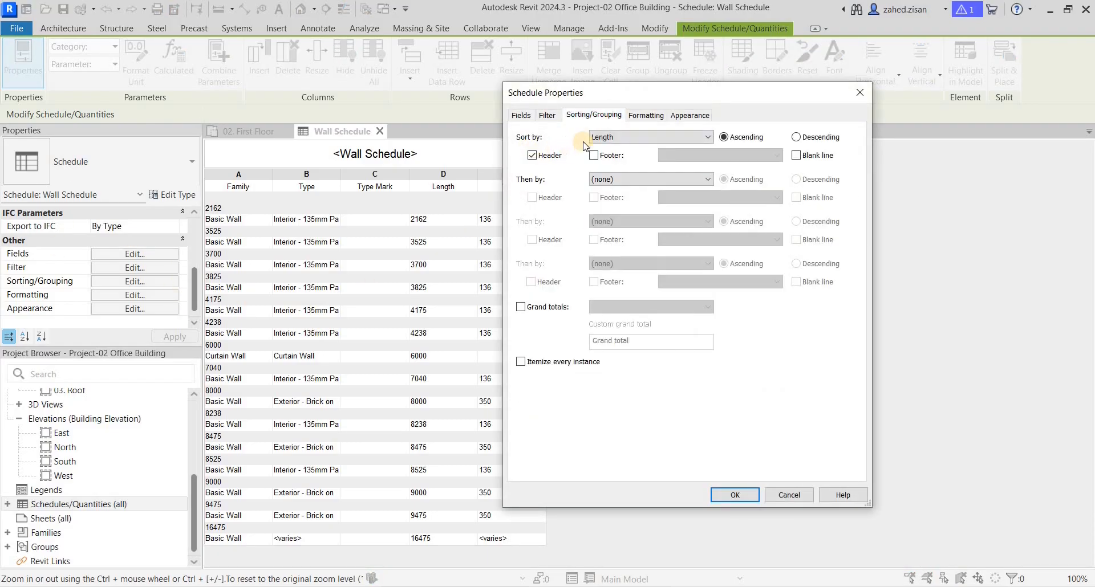
click(650, 137)
click(616, 147)
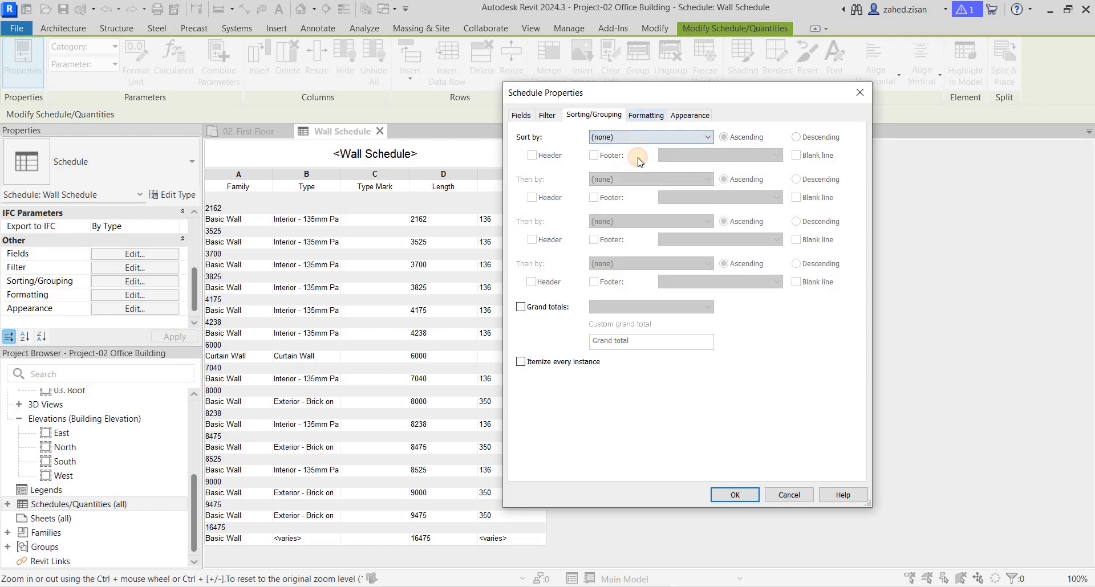
Step: Examine the Type, Type Mark and Length field formatting plus the appearance, filter and fields settings, and close the schedule properties without applying changes
click(645, 115)
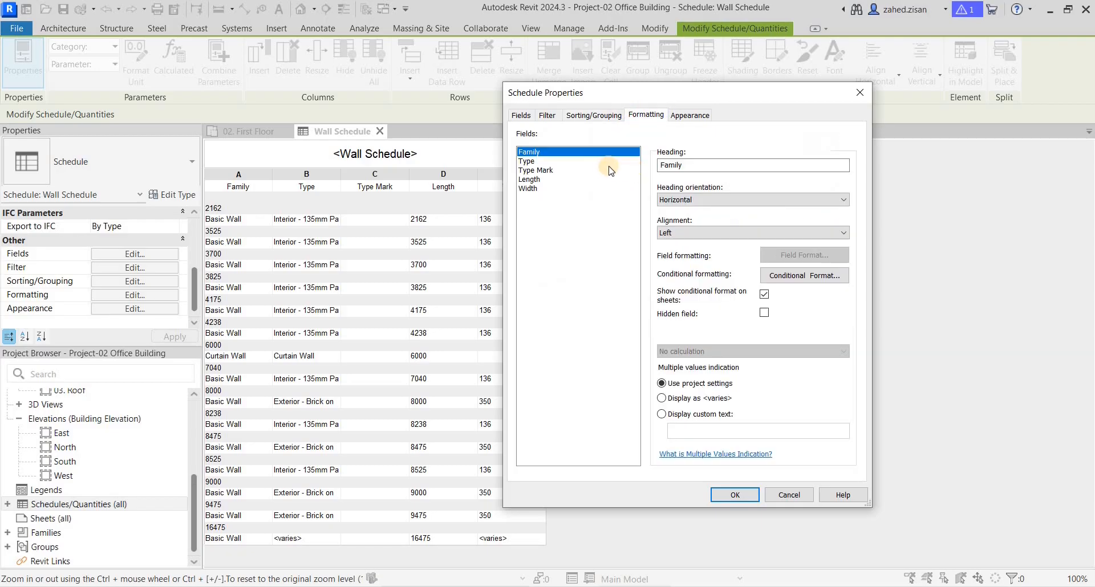
click(532, 162)
click(531, 170)
click(530, 180)
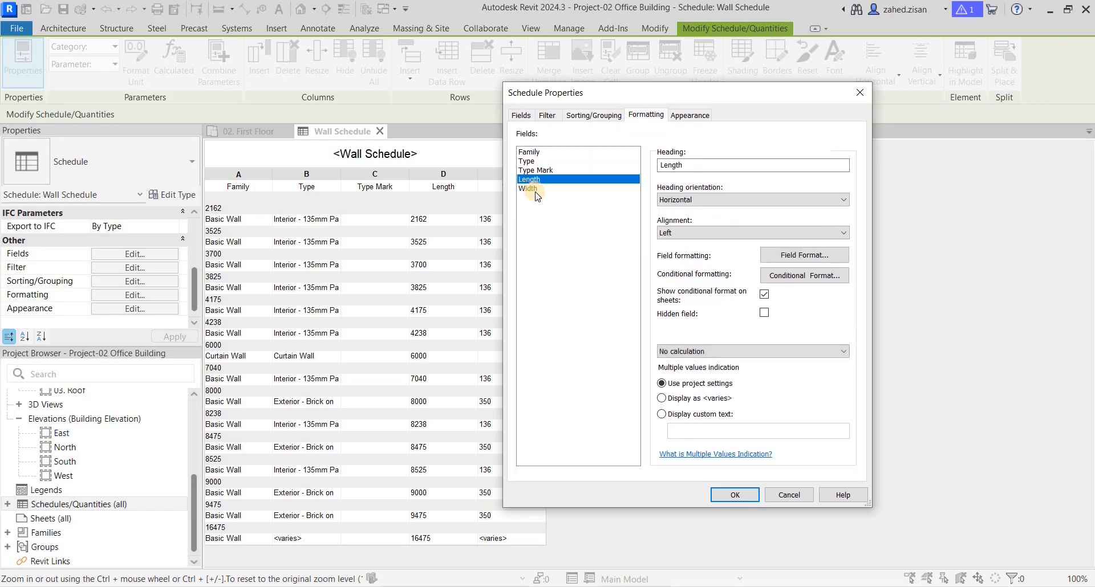
click(536, 161)
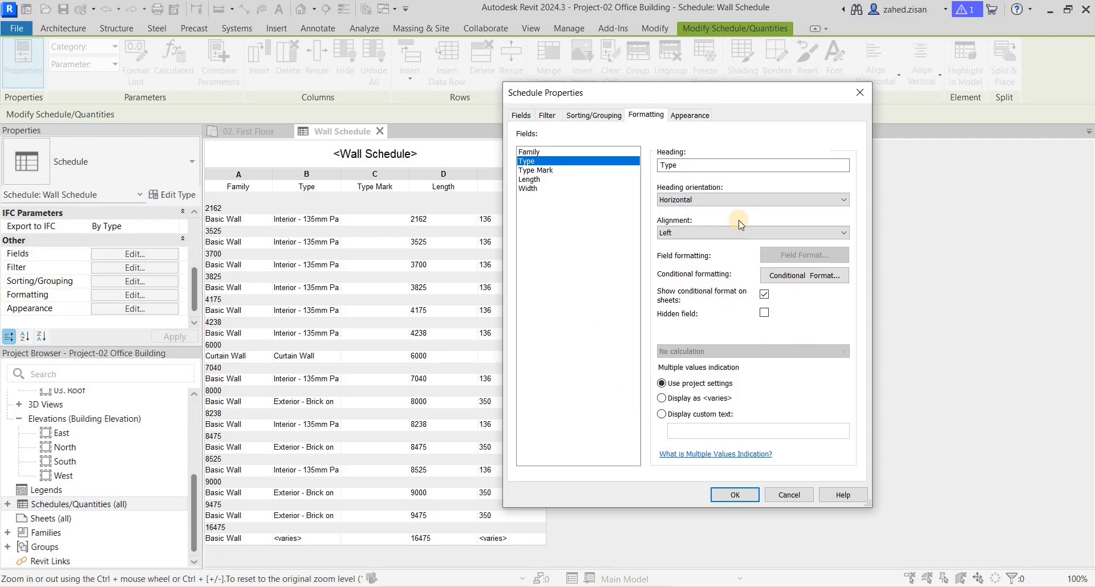
click(689, 115)
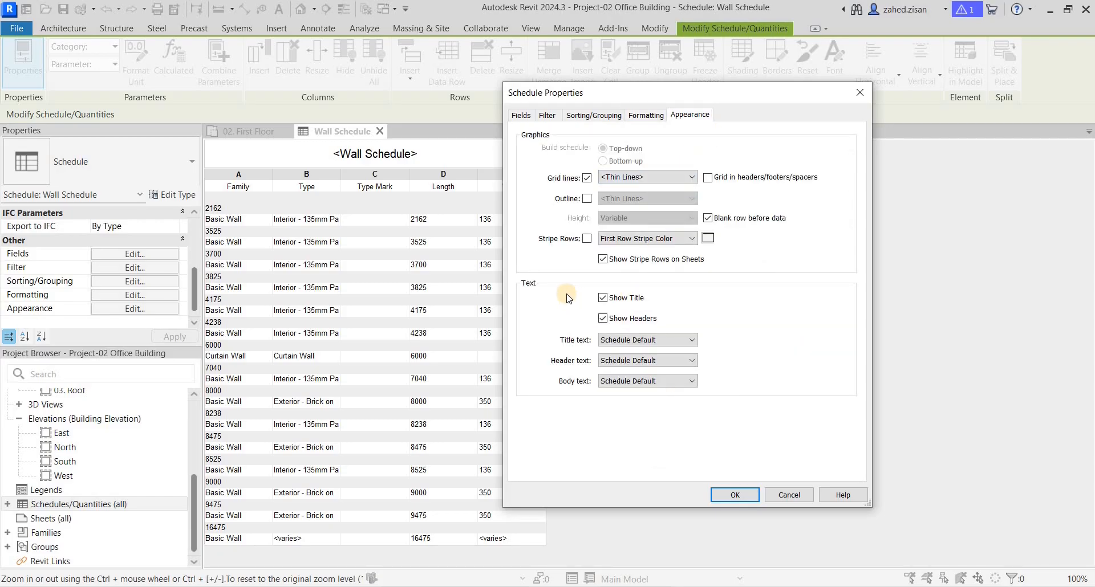
click(642, 114)
click(567, 117)
click(545, 116)
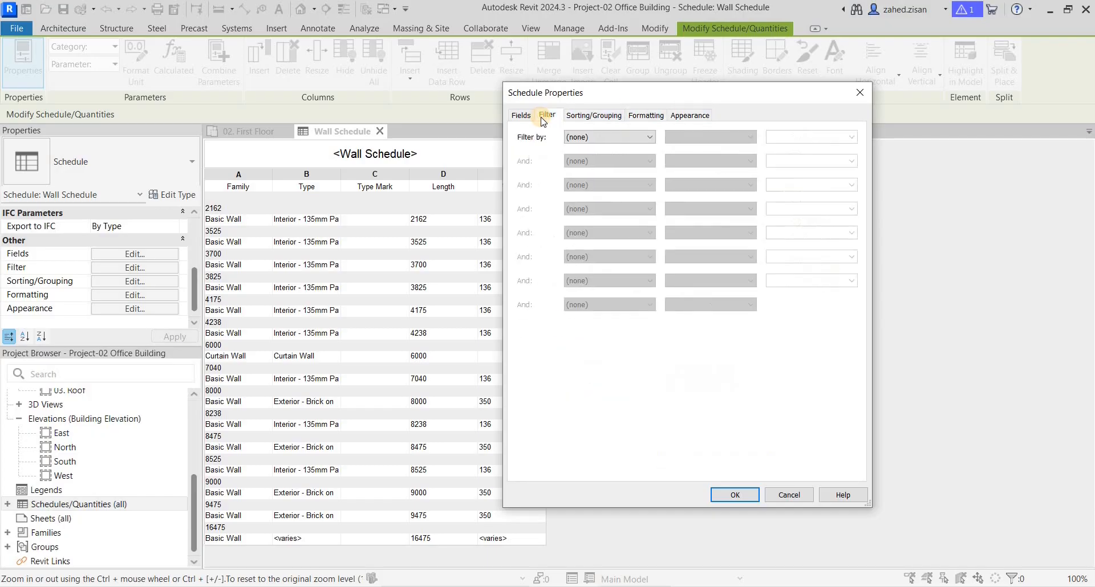
click(529, 117)
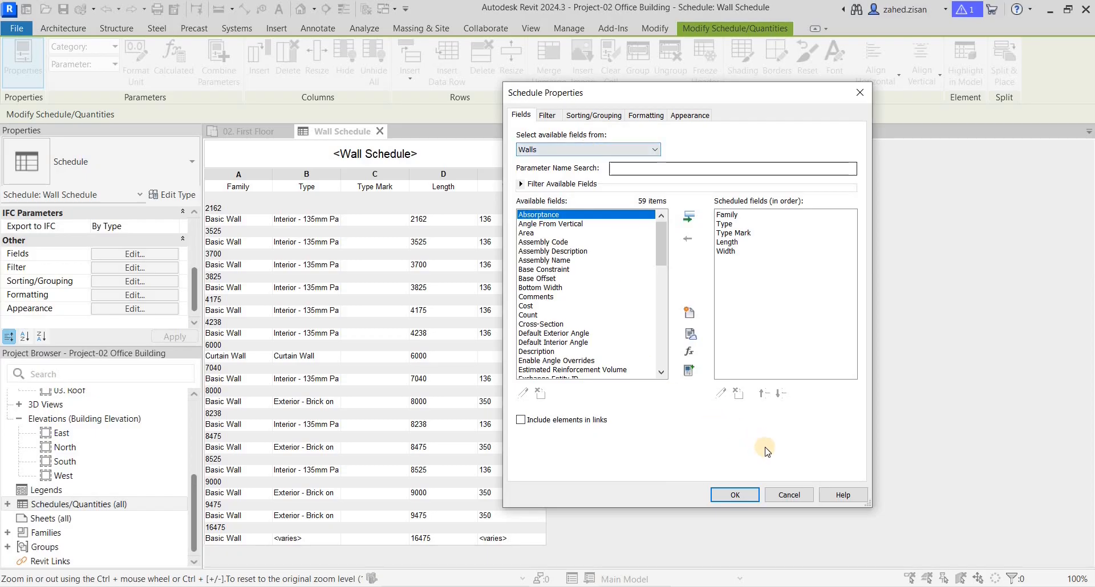
click(787, 494)
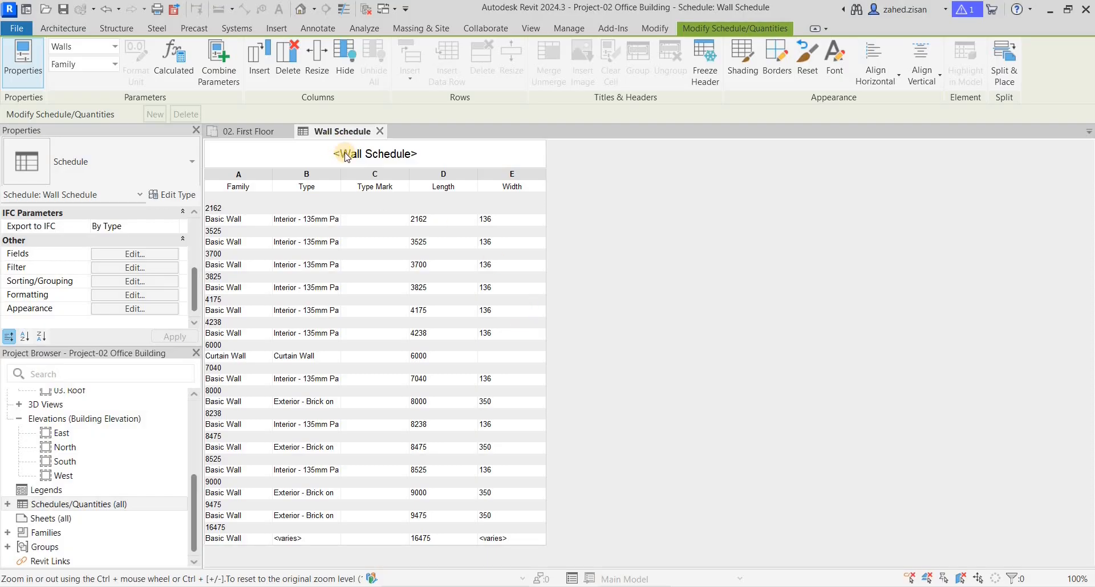
Step: Open the report export for the wall schedule, examine its file name and CSV (delimited) file type, and close it without saving
click(17, 28)
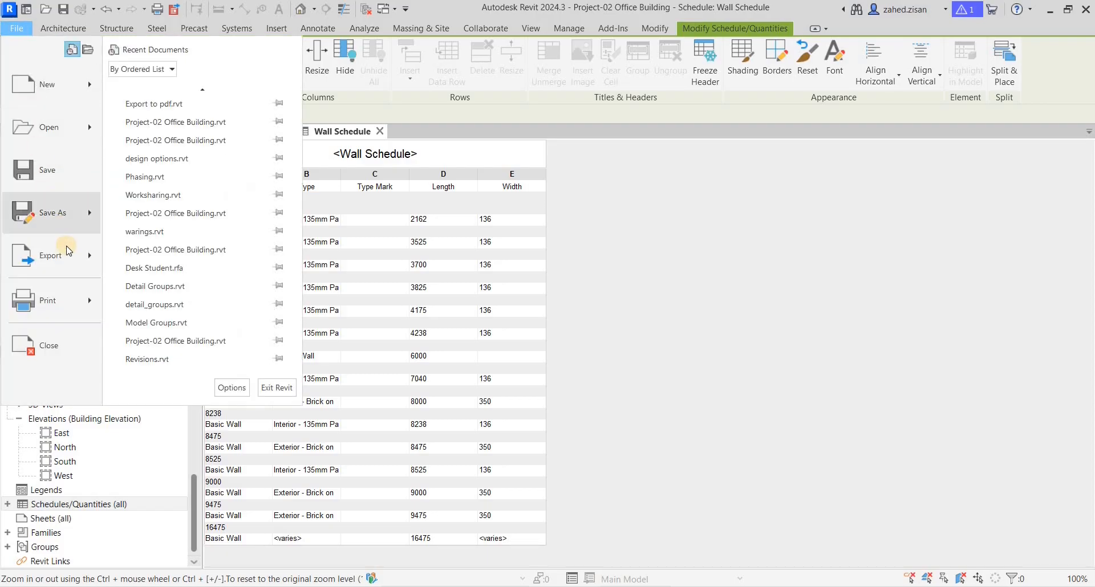
mouse_move(81, 245)
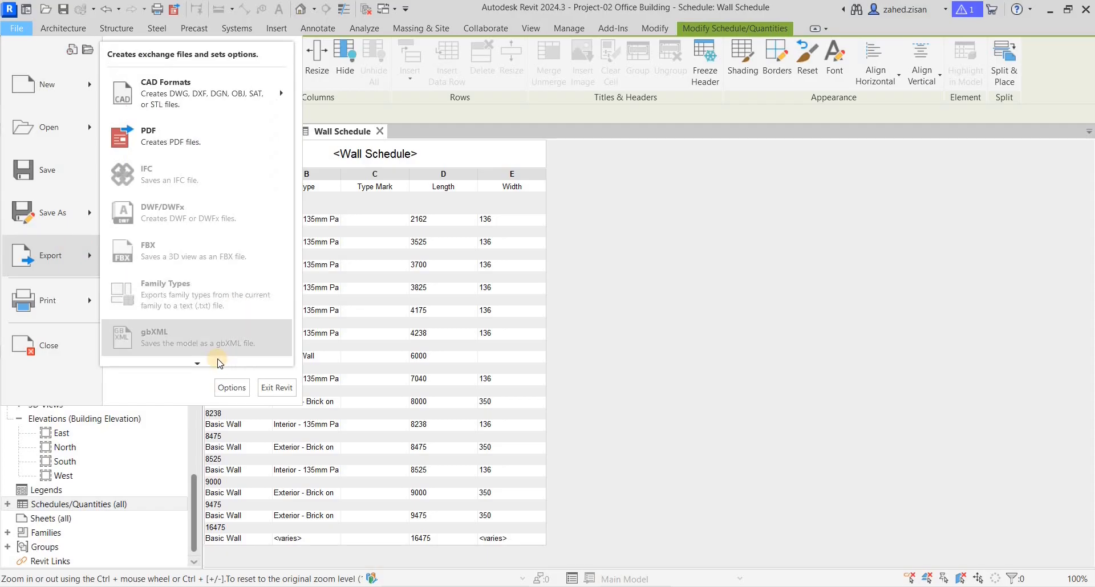
mouse_move(199, 364)
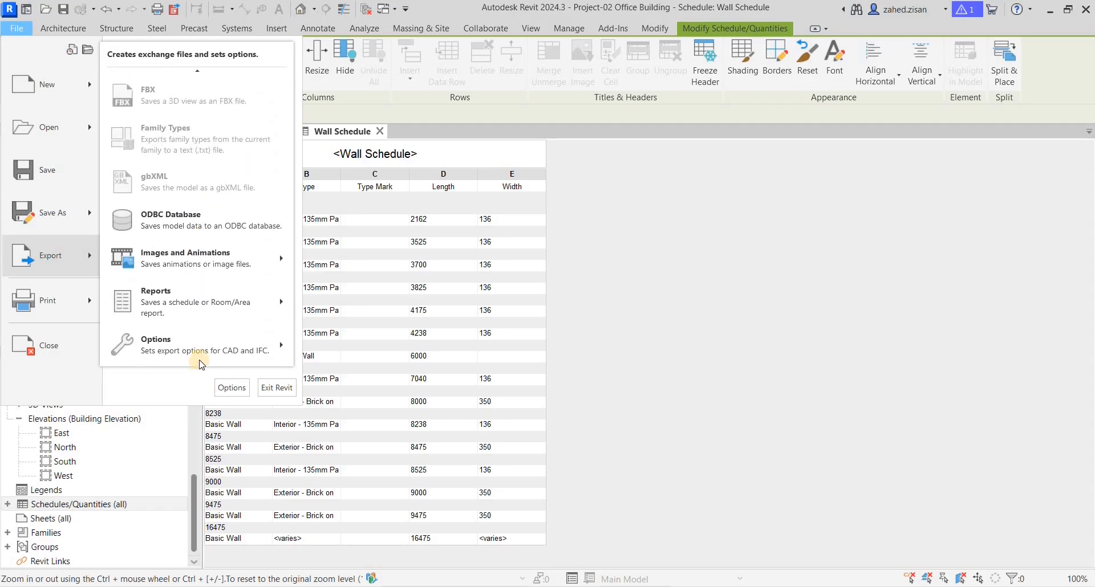
mouse_move(204, 308)
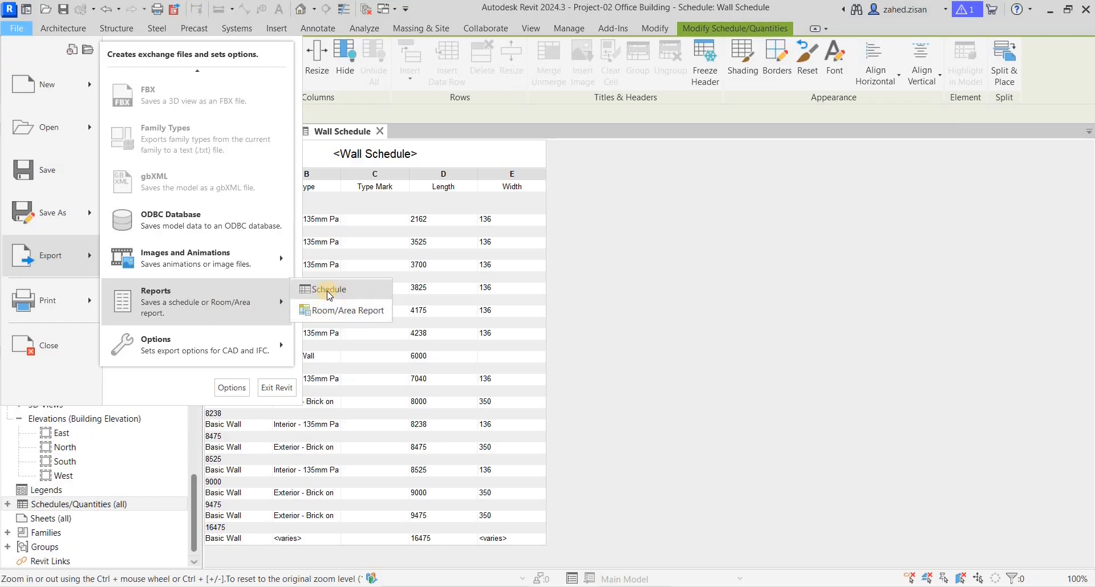
click(520, 321)
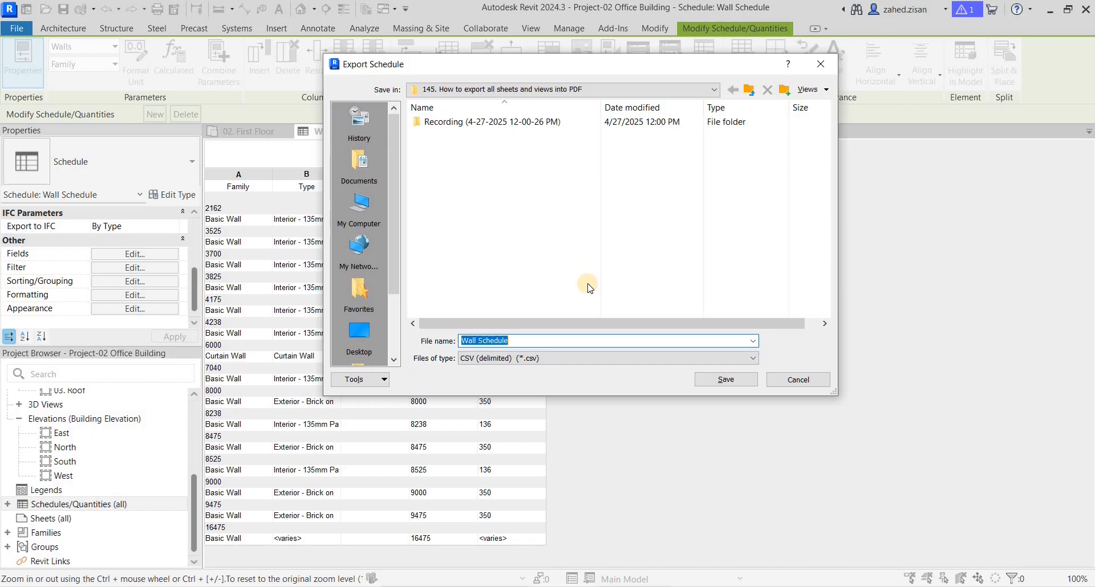
click(821, 63)
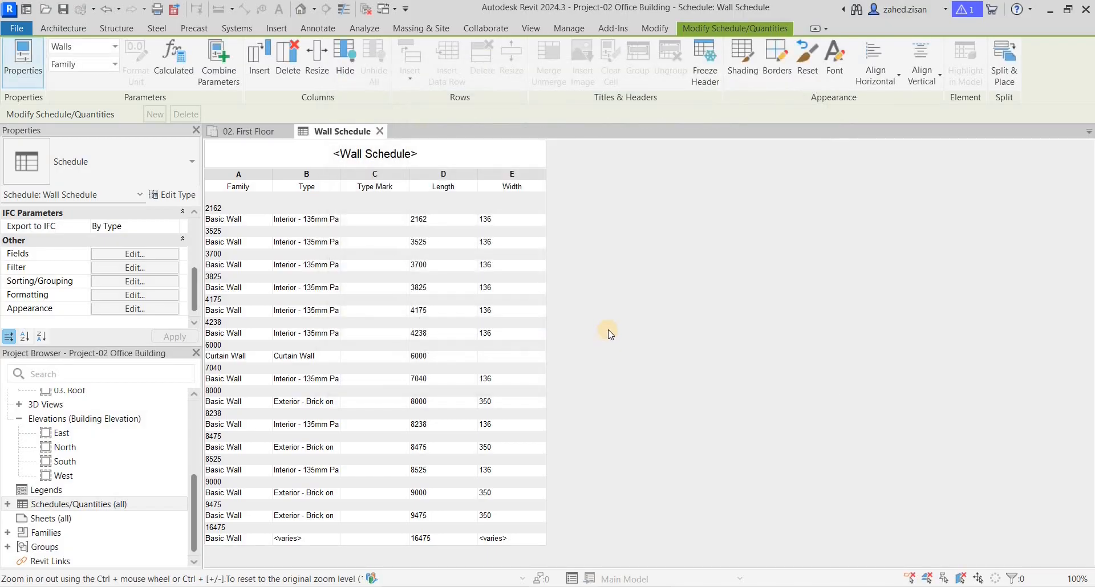